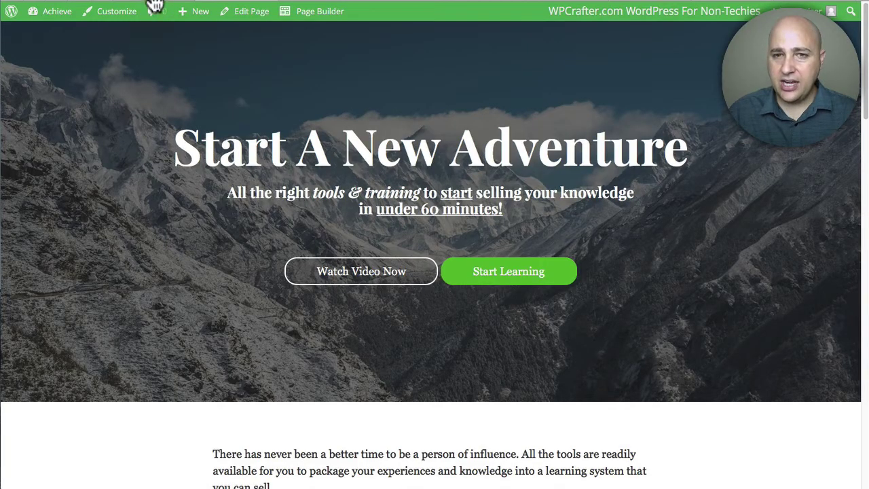
- Look over the home page and open the WordPress Essentials course from its Start Learning section
left_click(152, 6)
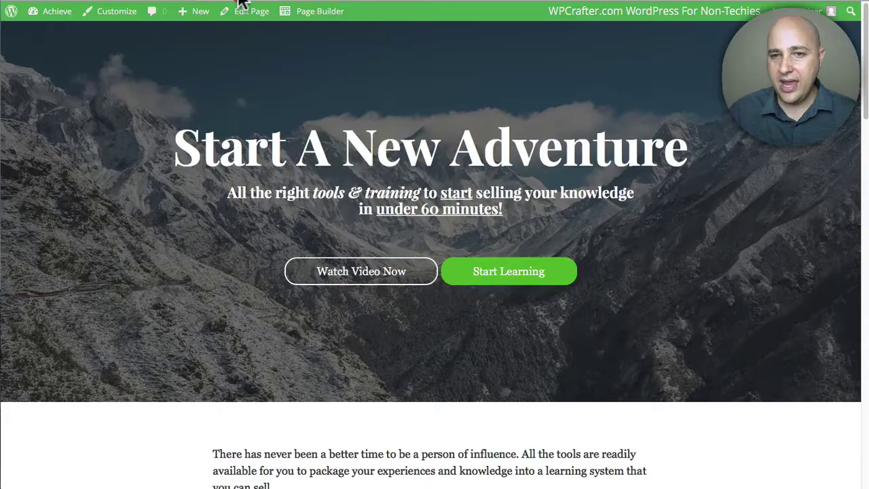
left_click(233, 73)
scroll(231, 136, "down", 10)
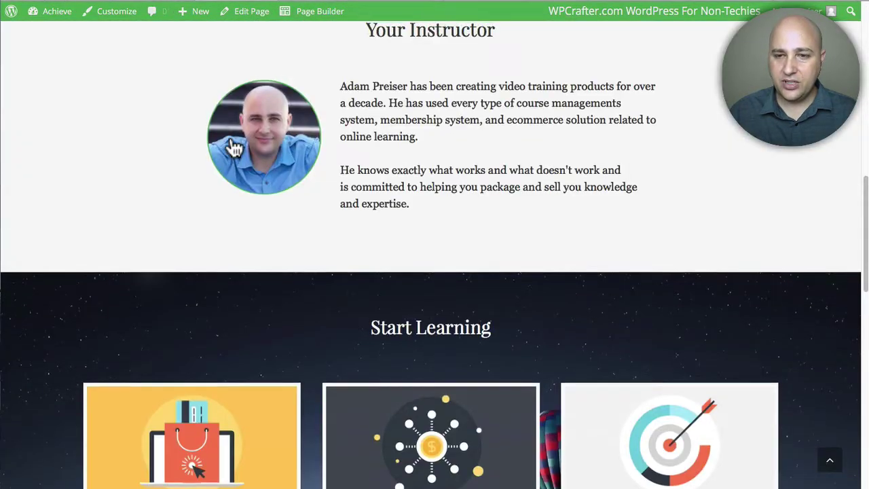
scroll(233, 146, "up", 10)
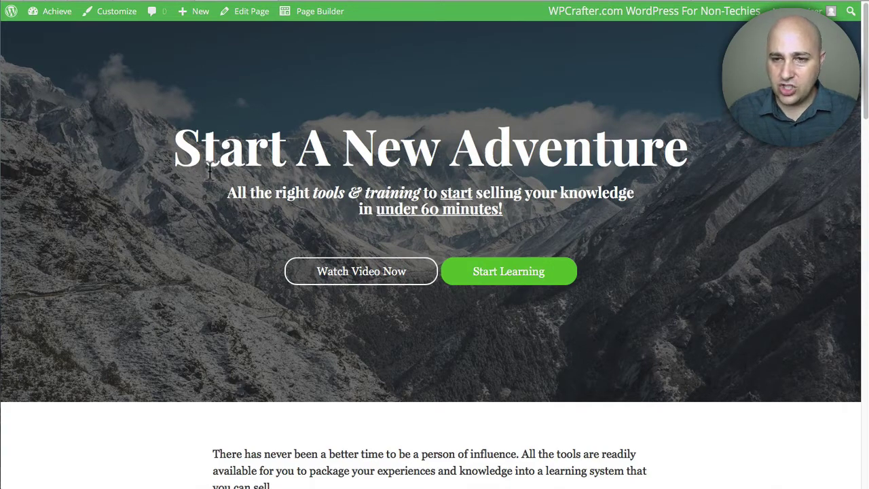
scroll(218, 170, "down", 12)
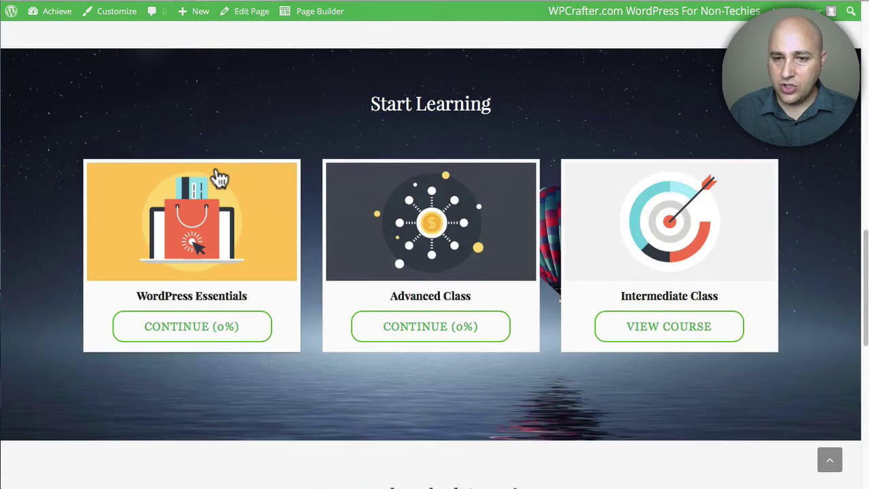
scroll(204, 204, "down", 1)
left_click(195, 216)
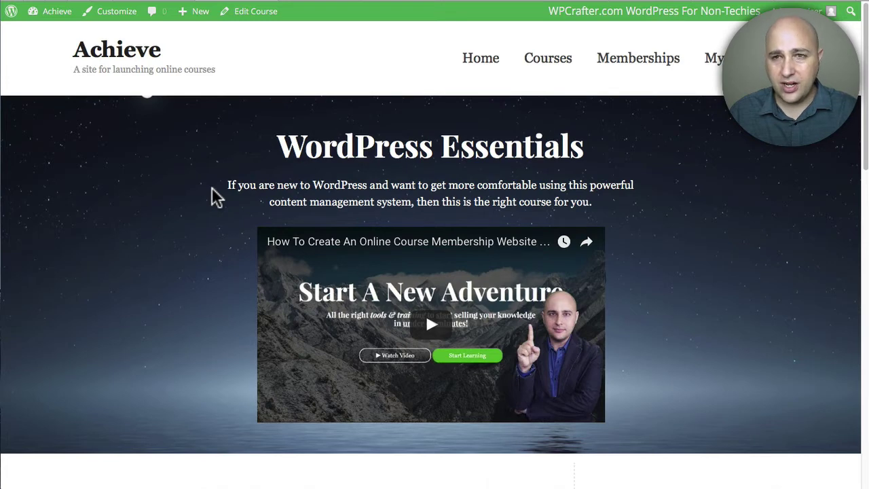
- Look through the WordPress Essentials course page and open its Introduction lesson under Getting Started
scroll(216, 195, "down", 5)
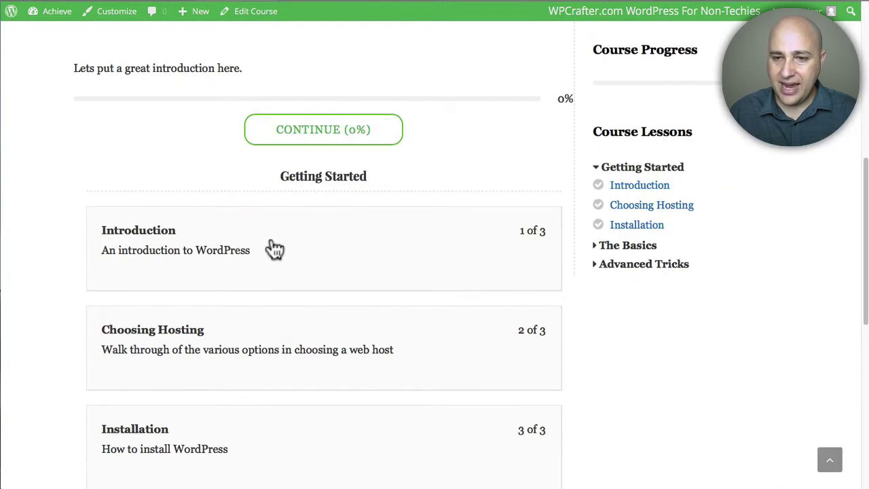
scroll(237, 208, "down", 2)
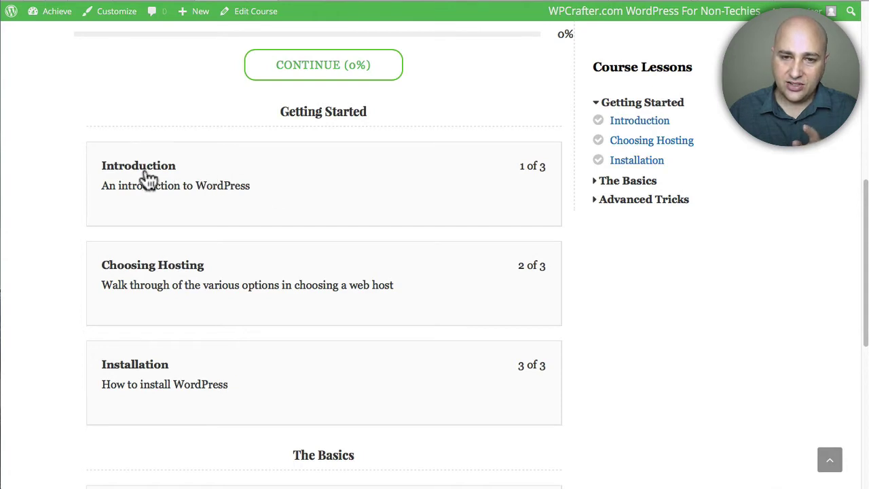
left_click(245, 196)
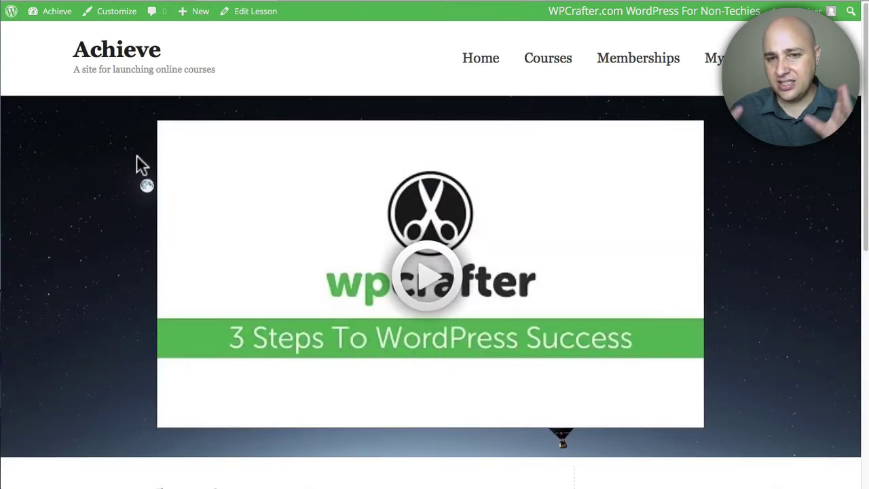
- Review the Introduction lesson's content and proceed to the Choosing Hosting lesson
scroll(142, 165, "down", 2)
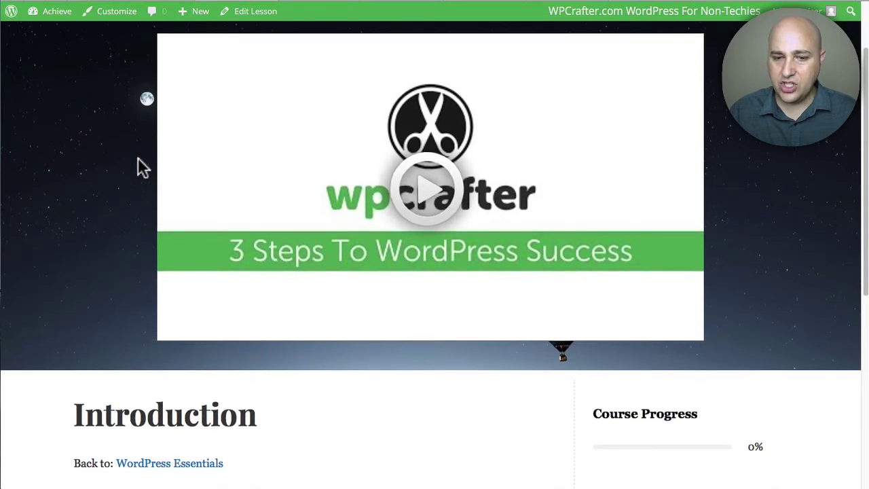
scroll(141, 167, "down", 6)
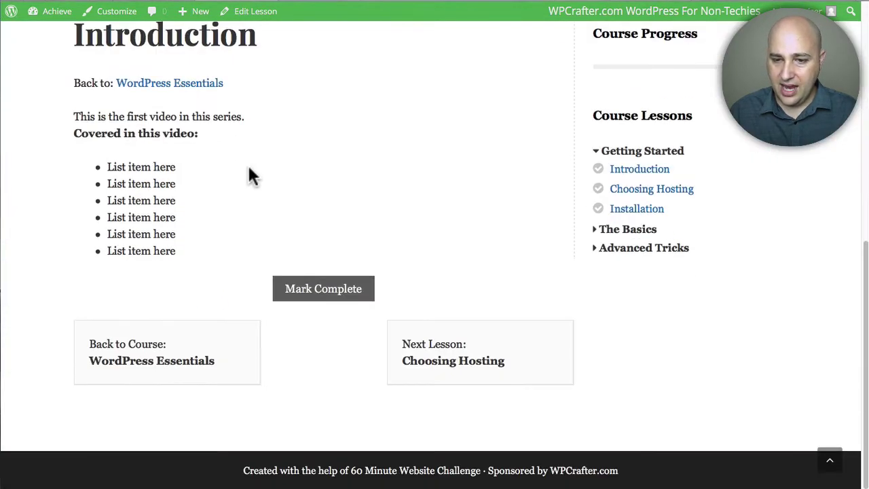
left_click(479, 370)
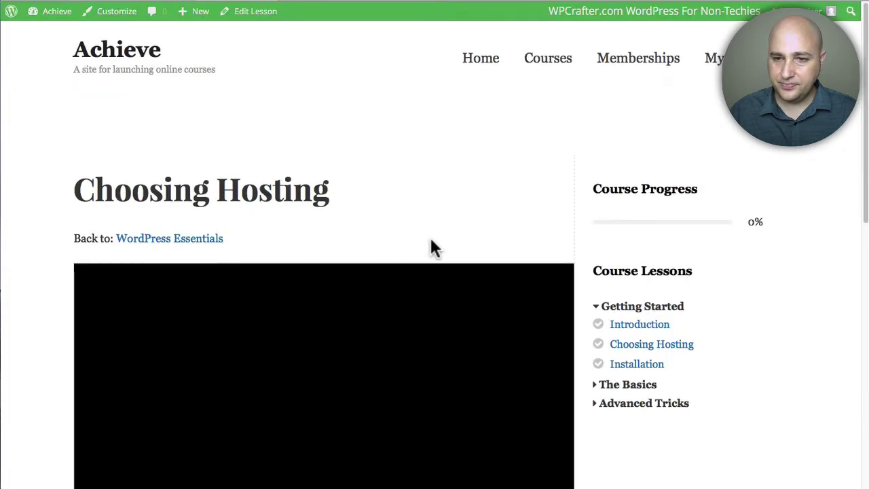
- Examine the Choosing Hosting lesson's plain title, embedded video, completion option and lesson navigation
scroll(428, 242, "down", 1)
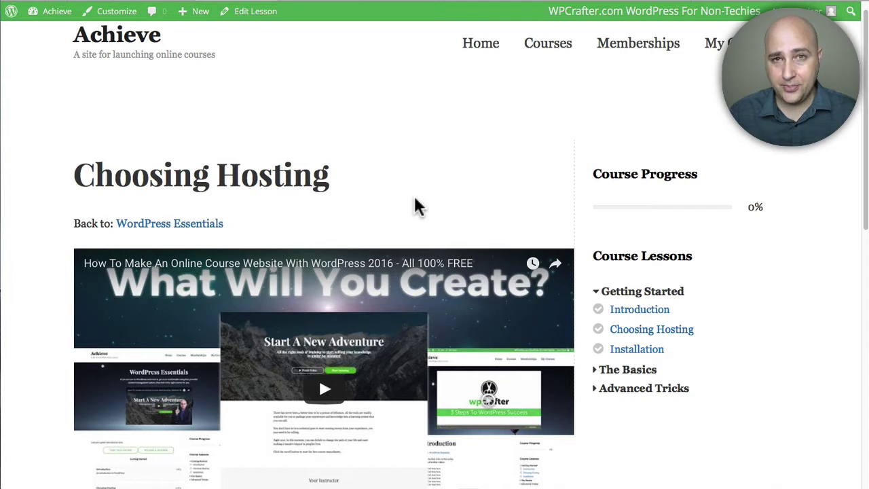
scroll(412, 211, "down", 1)
left_click_drag(369, 145, 81, 136)
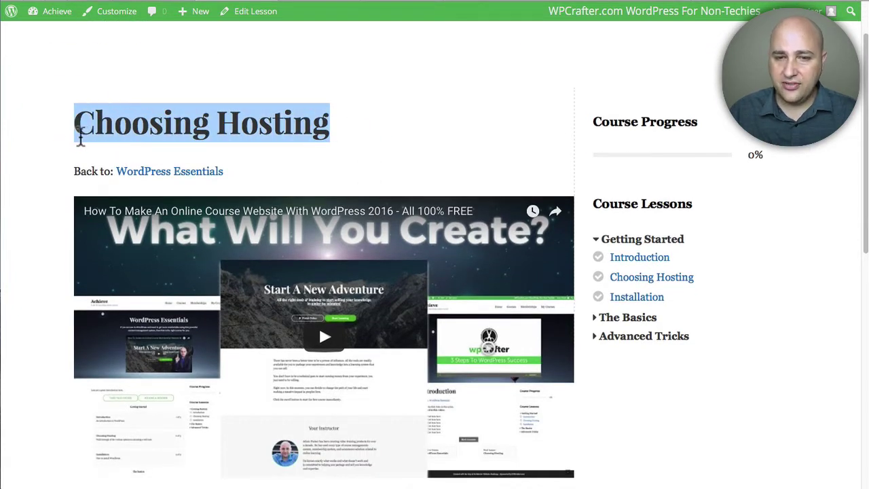
scroll(63, 147, "down", 1)
scroll(63, 148, "down", 1)
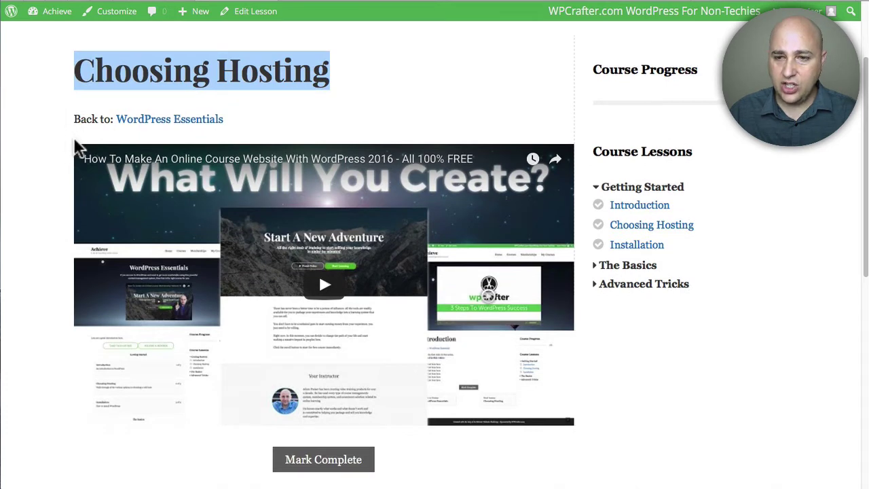
scroll(359, 272, "down", 2)
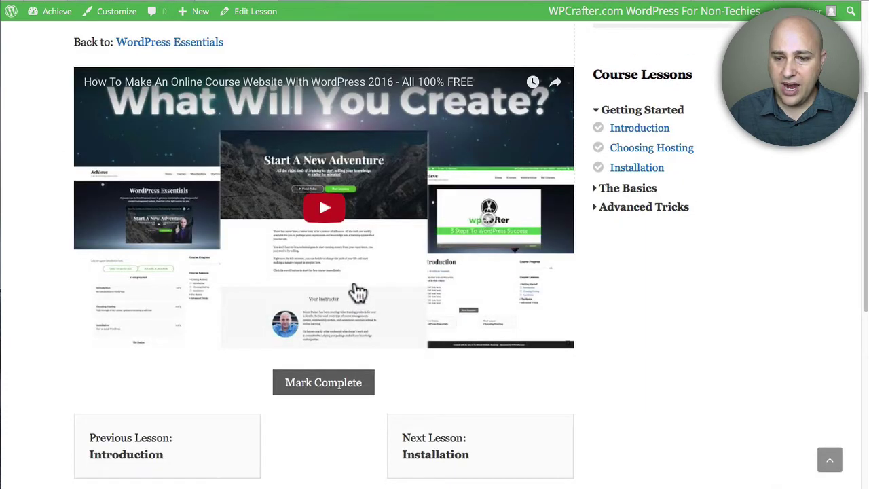
scroll(319, 319, "down", 1)
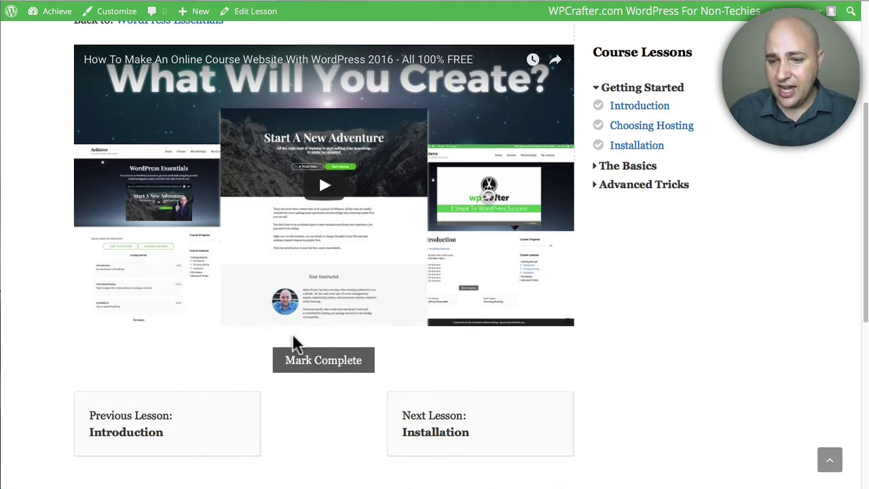
scroll(295, 343, "up", 6)
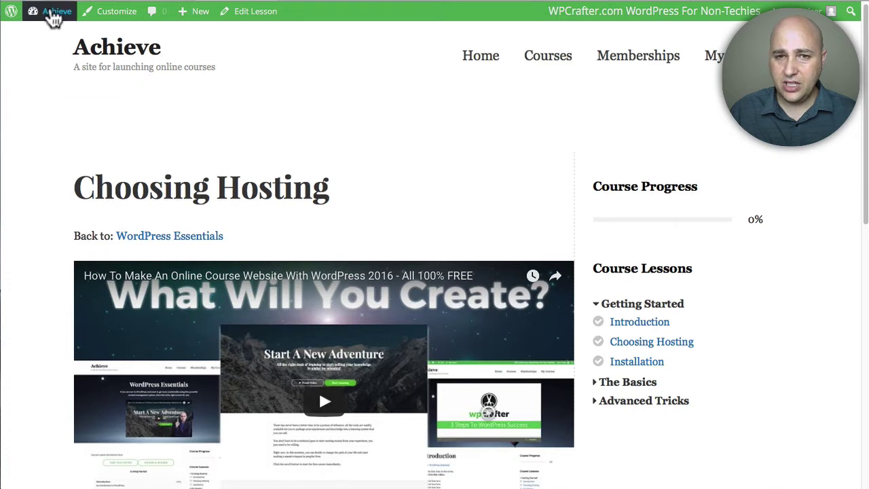
- Go to the site's admin dashboard and open the WordPress Essentials course for editing
mouse_move(54, 21)
left_click(49, 33)
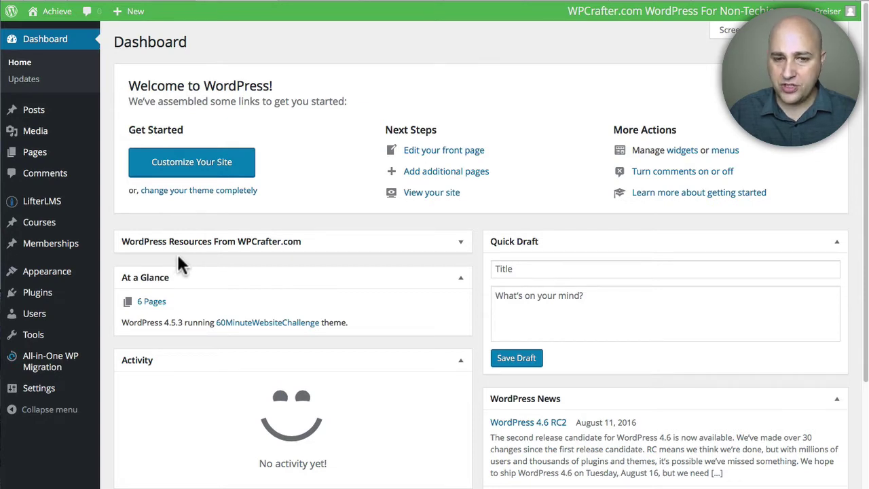
mouse_move(58, 226)
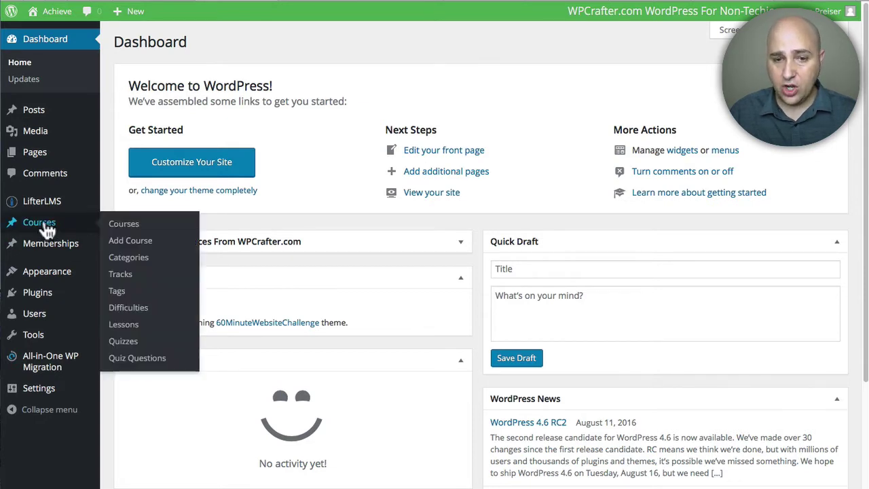
left_click(120, 224)
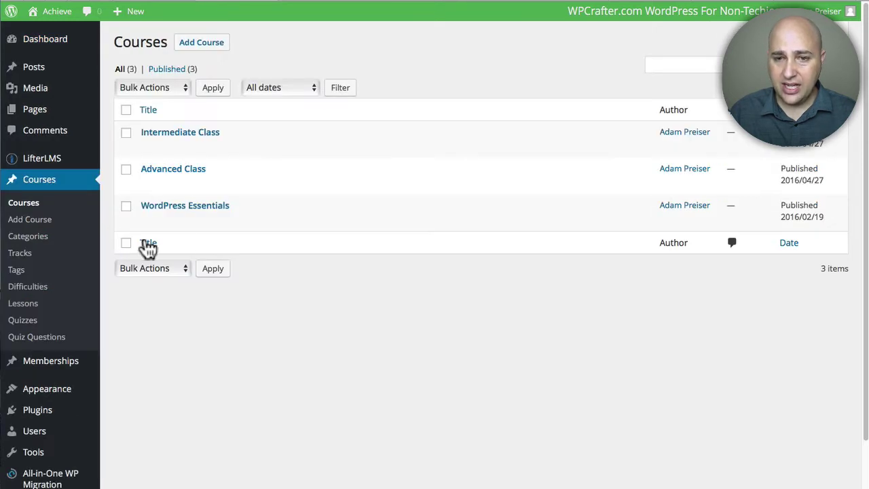
mouse_move(194, 209)
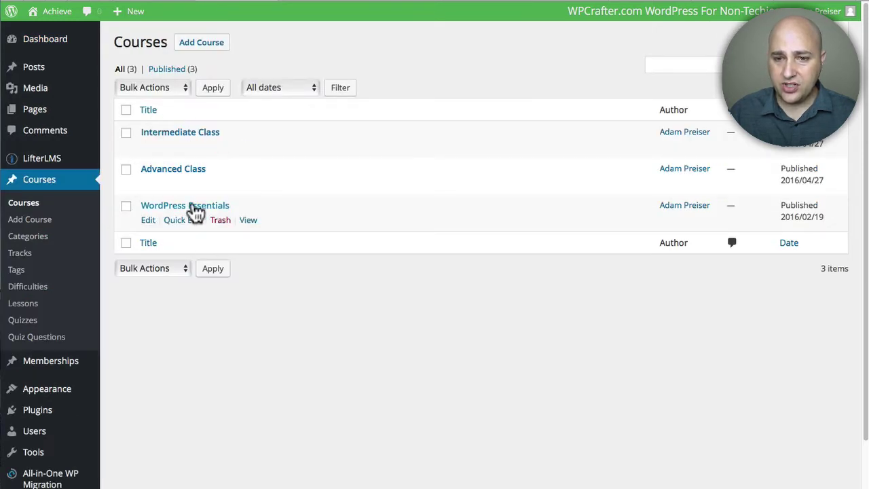
left_click(155, 216)
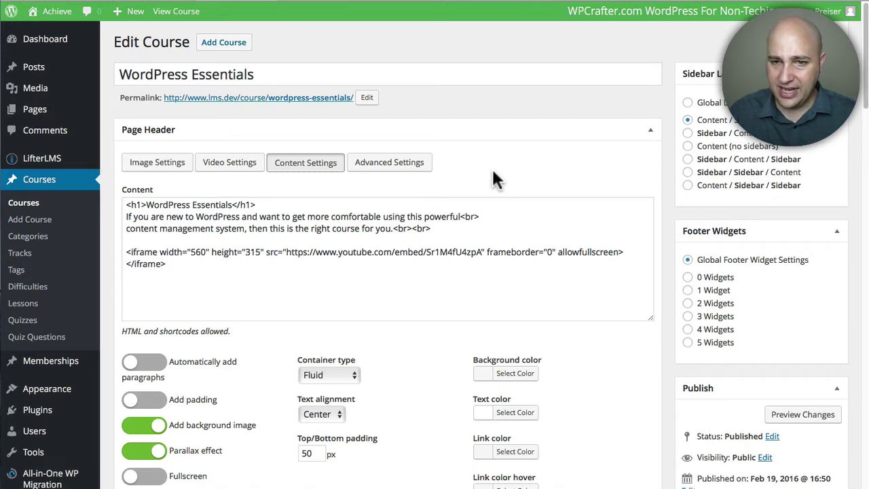
- Collapse the course's Page Header section to review the Course Options, and expand it again to examine its content settings
left_click(651, 133)
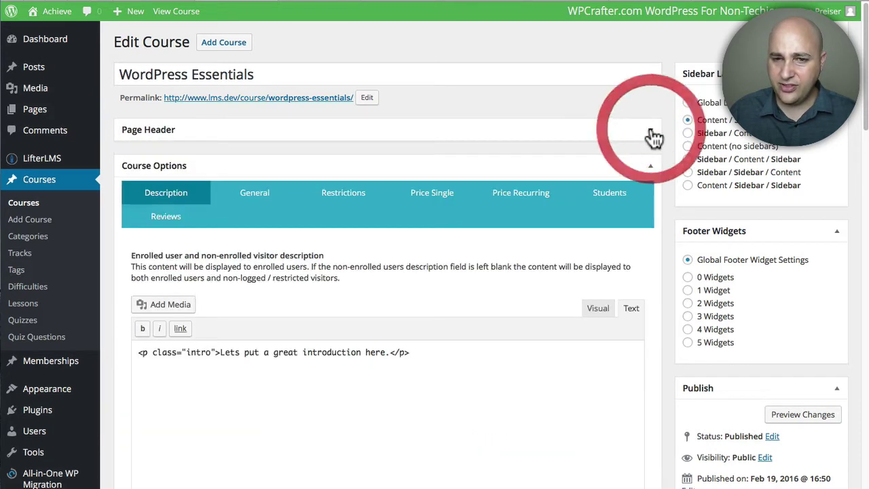
scroll(563, 190, "down", 6)
scroll(569, 218, "up", 6)
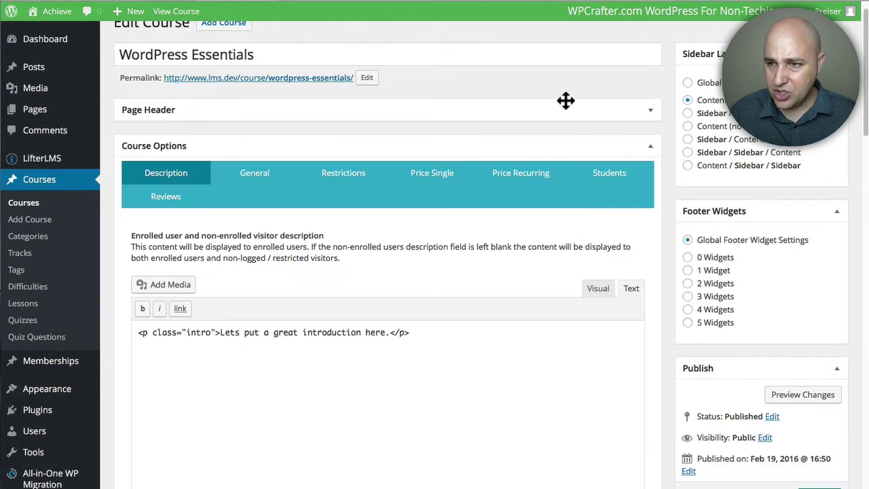
left_click(650, 112)
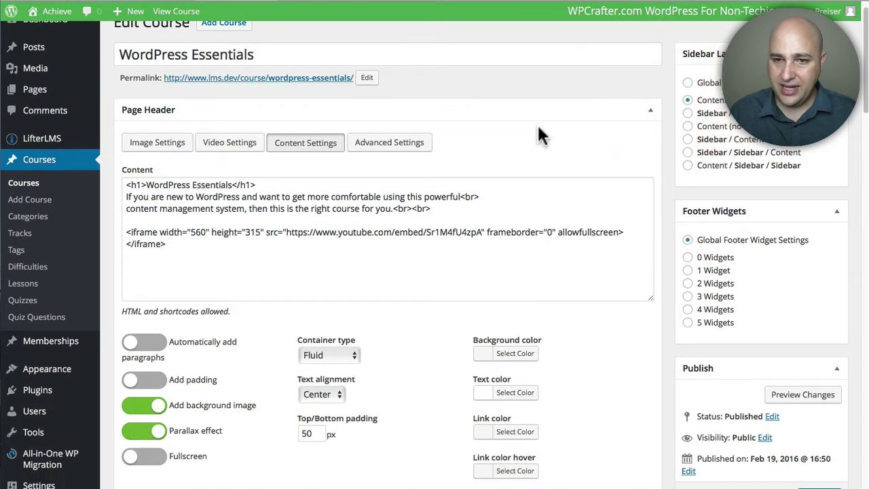
scroll(525, 126, "down", 1)
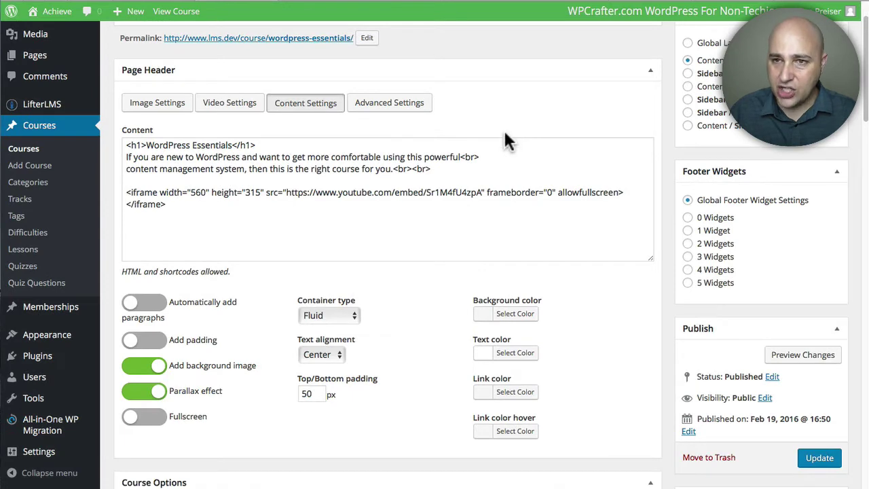
scroll(491, 104, "up", 1)
scroll(493, 113, "up", 1)
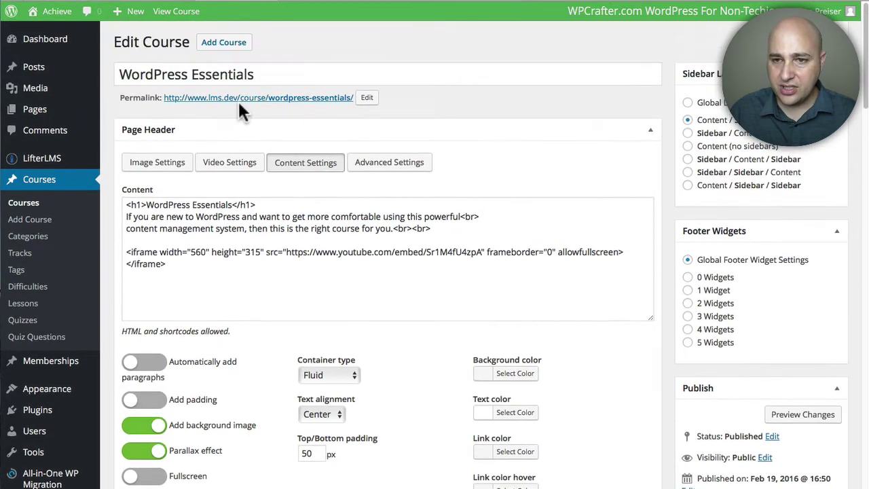
- Open the course's permalink in a separate tab and examine the header on the published WordPress Essentials page
right_click(241, 98)
left_click(249, 105)
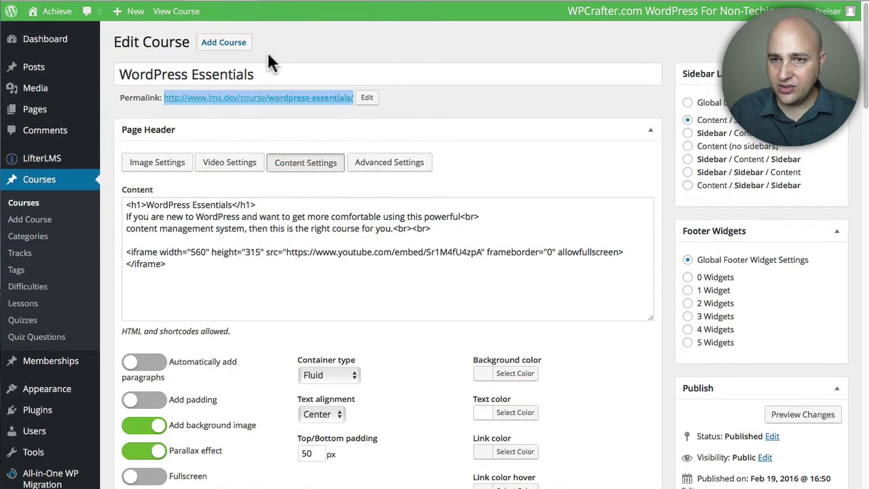
left_click(298, 3)
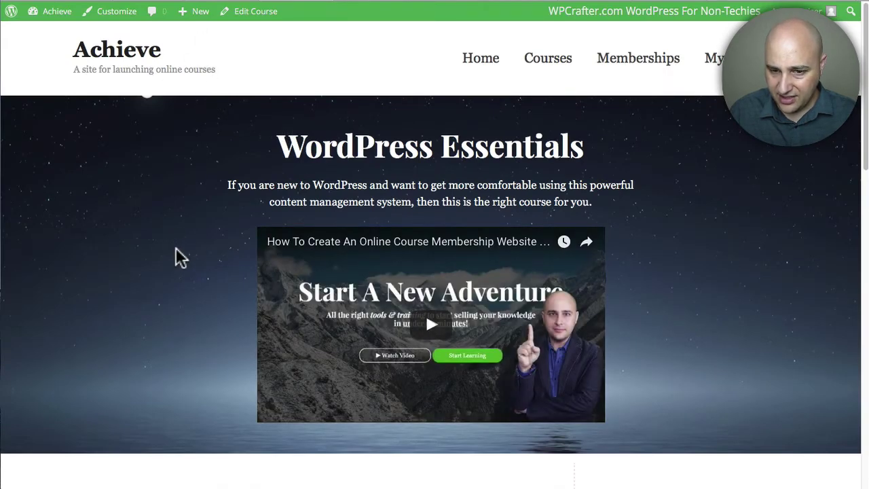
scroll(178, 261, "down", 3)
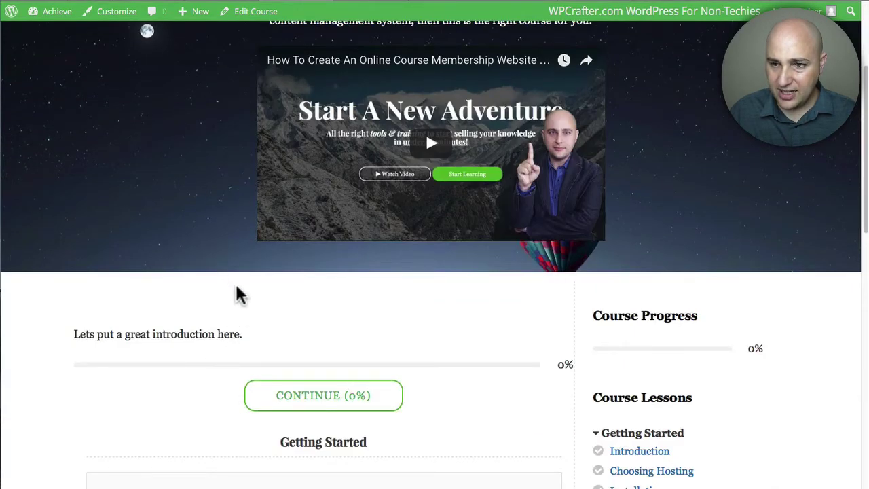
scroll(235, 291, "up", 3)
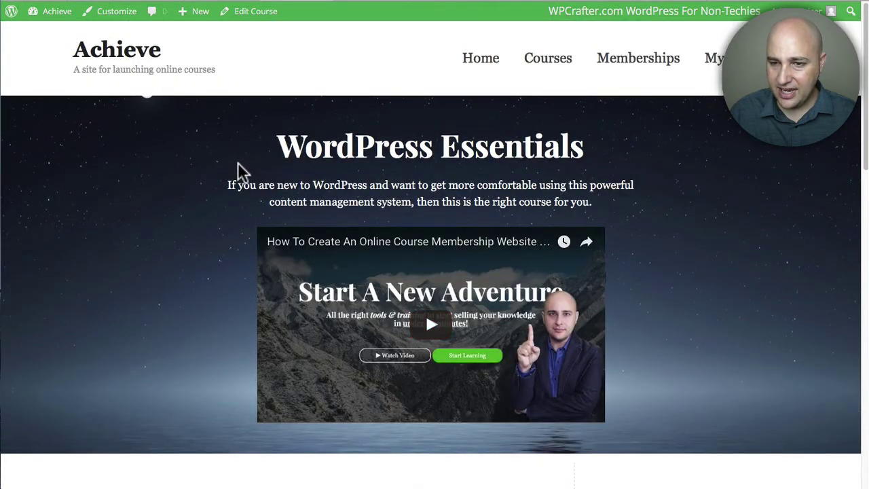
- Return to editing the WordPress Essentials course, replace its page header image with the snowy mountain picture titled homepage, and update the course
left_click(224, 8)
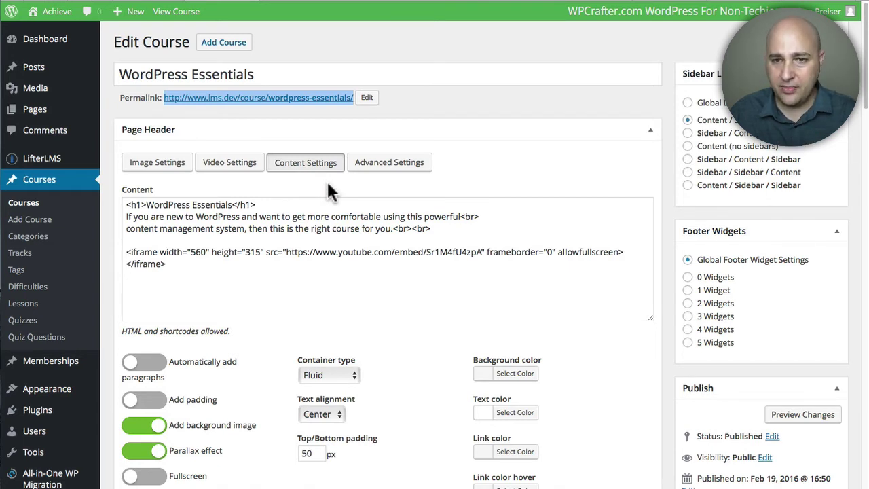
left_click(154, 167)
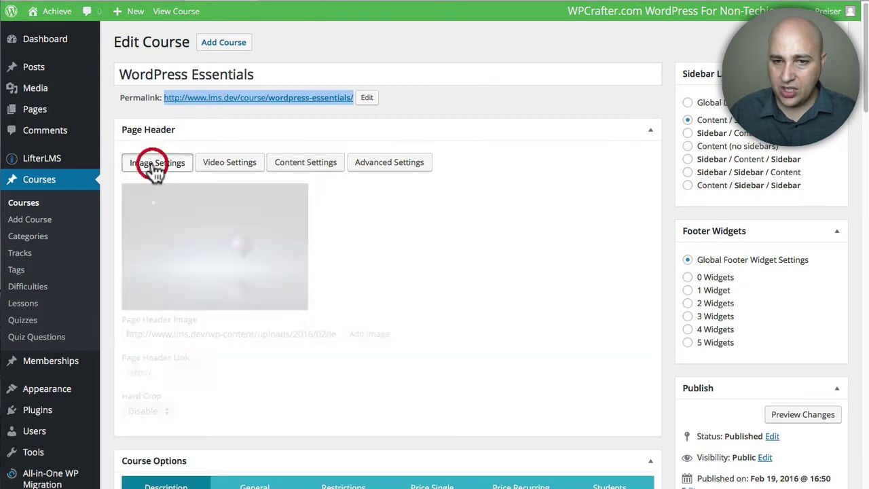
scroll(195, 218, "down", 1)
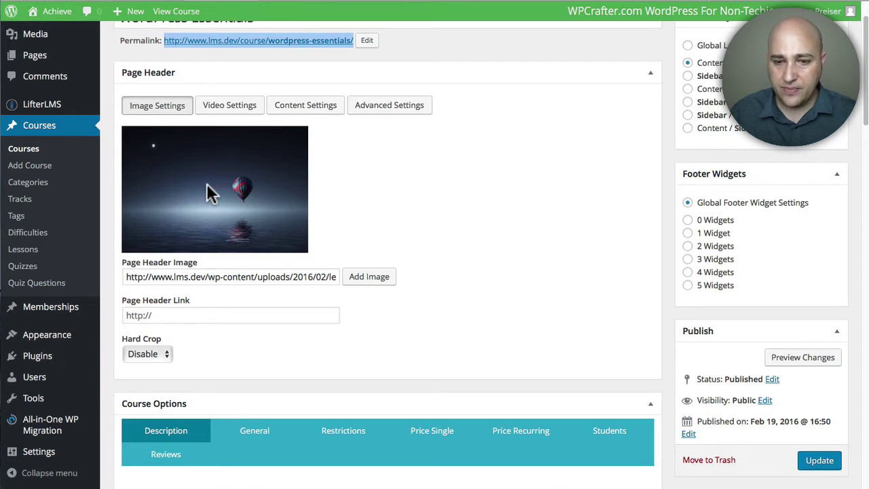
left_click(367, 278)
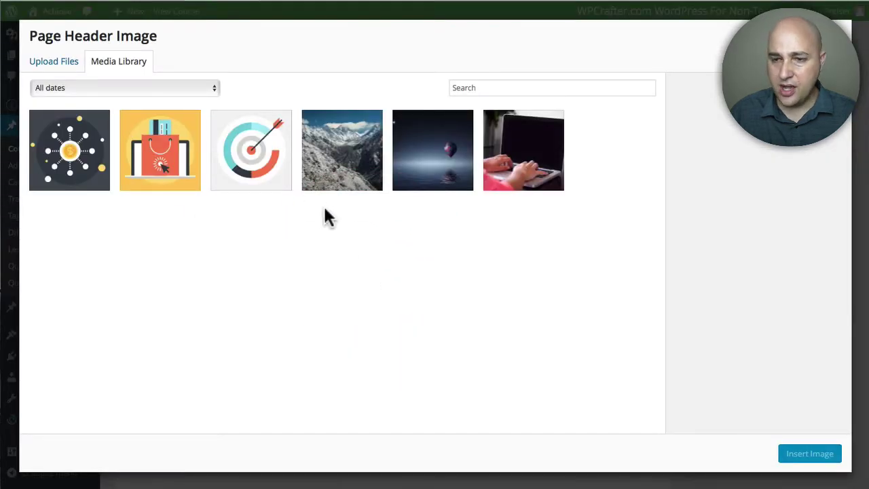
left_click(349, 163)
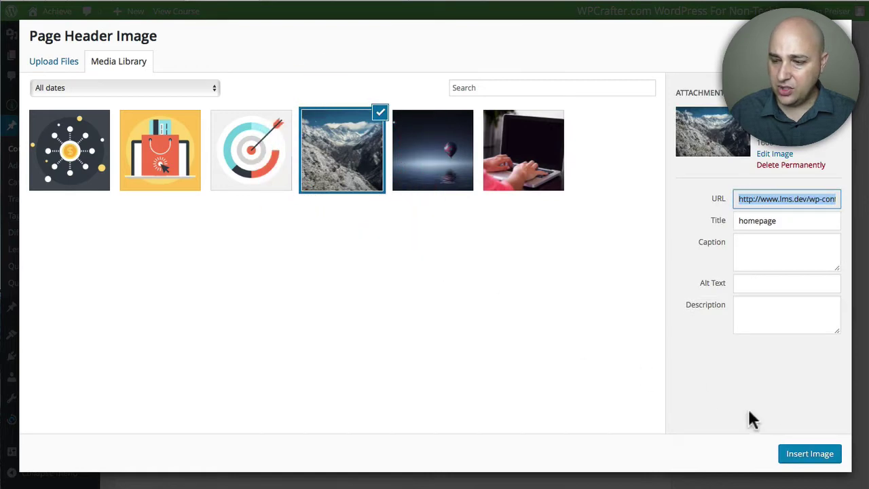
left_click(808, 456)
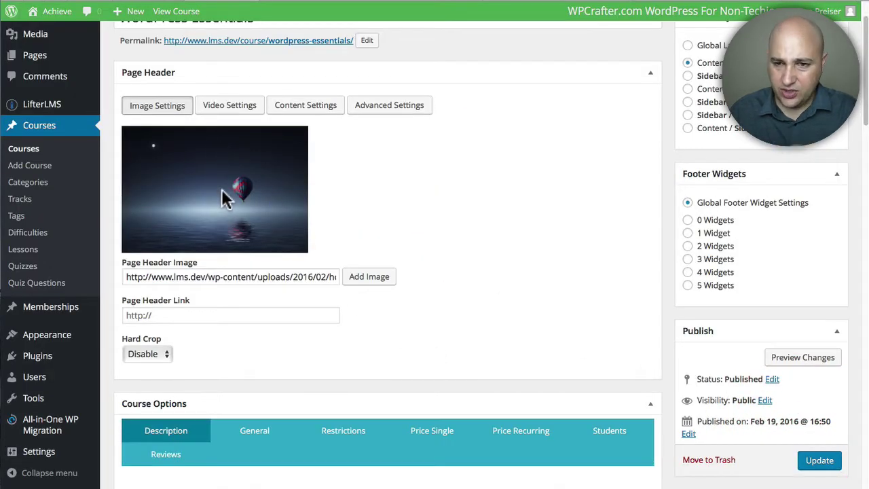
left_click(820, 462)
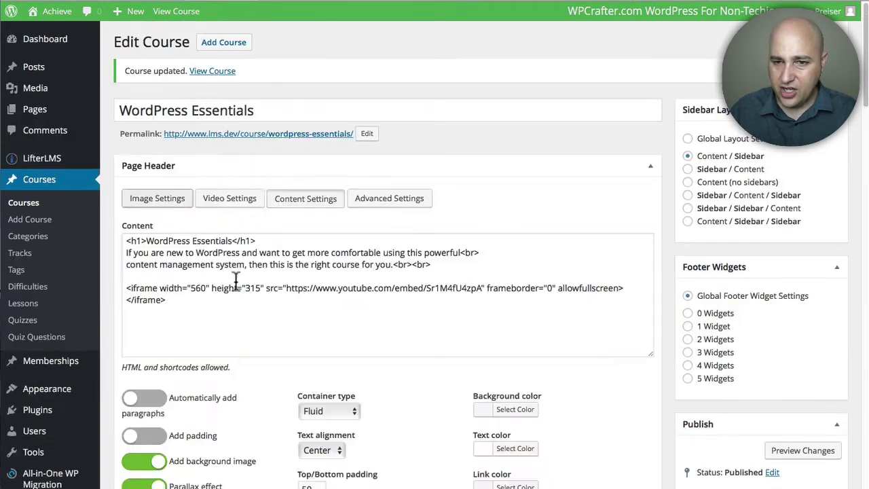
- Check the image in the course's Page Header image settings and examine the header on the published WordPress Essentials page
scroll(234, 279, "down", 1)
scroll(234, 279, "down", 1)
left_click(160, 70)
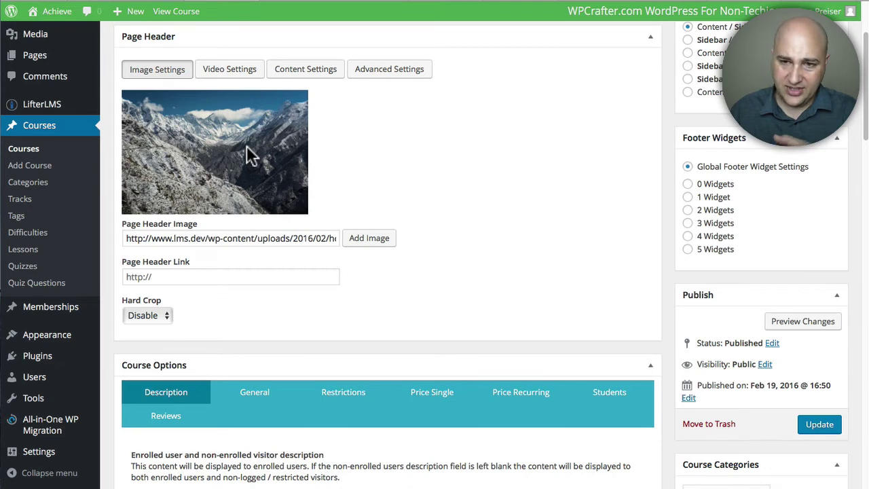
left_click(290, 3)
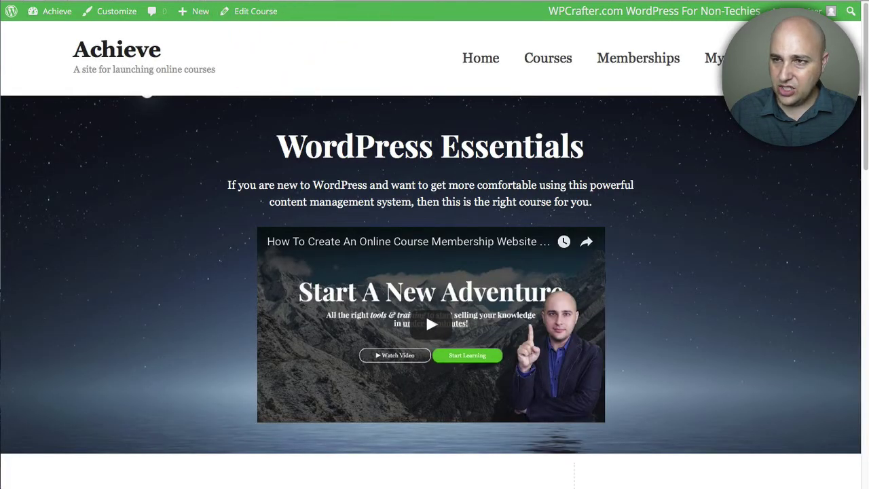
left_click(233, 1)
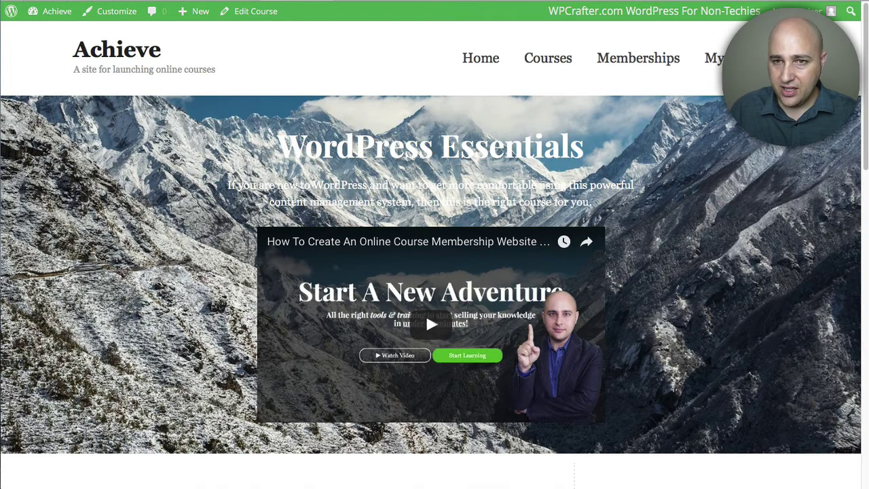
- Return to the course editor and set the page header image to the night-time hot-air balloon picture from the media library
left_click(241, 8)
left_click(375, 243)
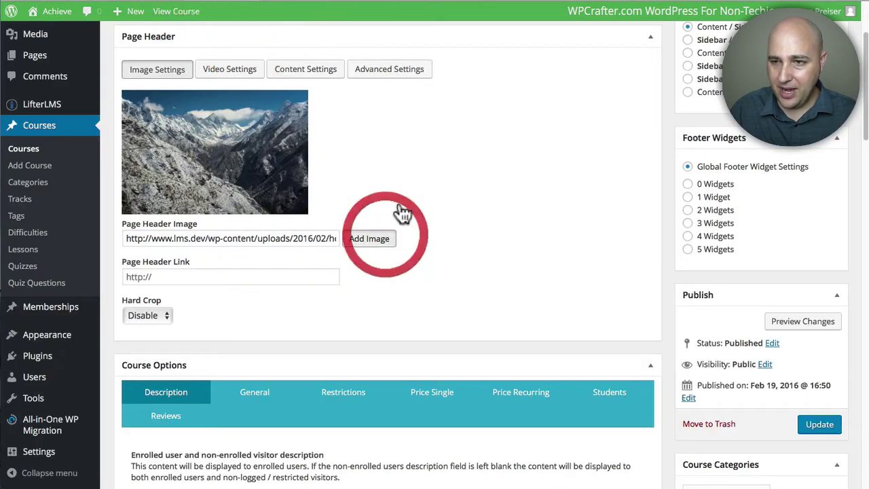
left_click(440, 142)
left_click(804, 455)
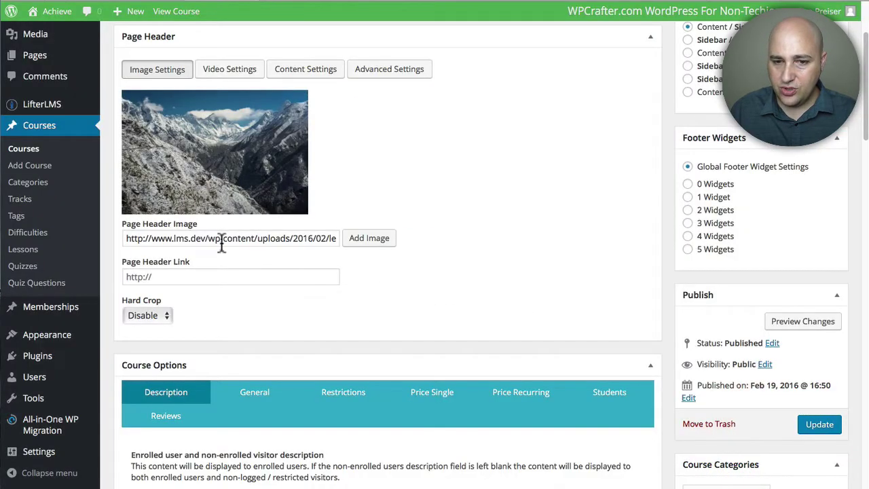
- Examine the Page Header's video background options and the full HTML block in its content settings
scroll(233, 241, "up", 1)
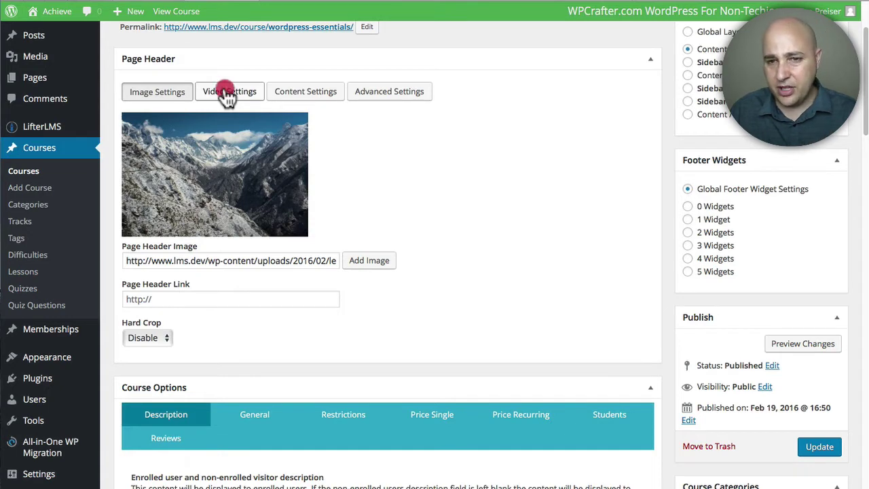
left_click(229, 99)
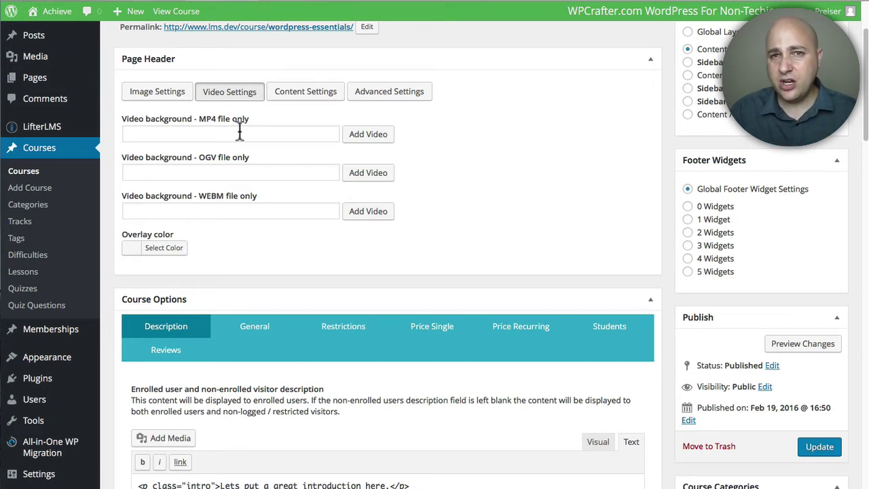
left_click(305, 102)
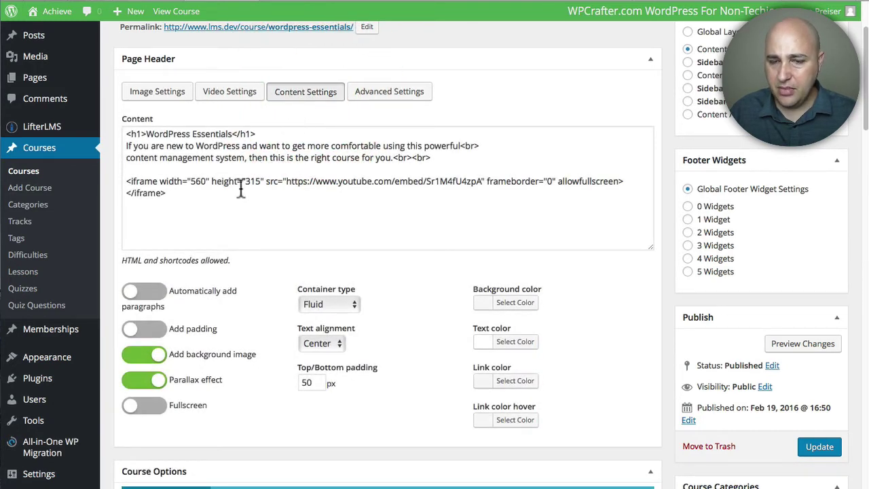
scroll(239, 195, "down", 1)
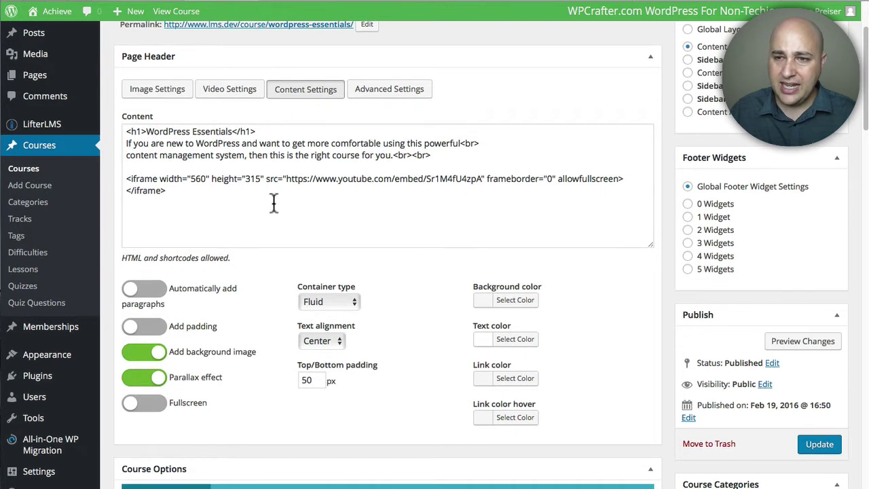
left_click_drag(191, 204, 122, 124)
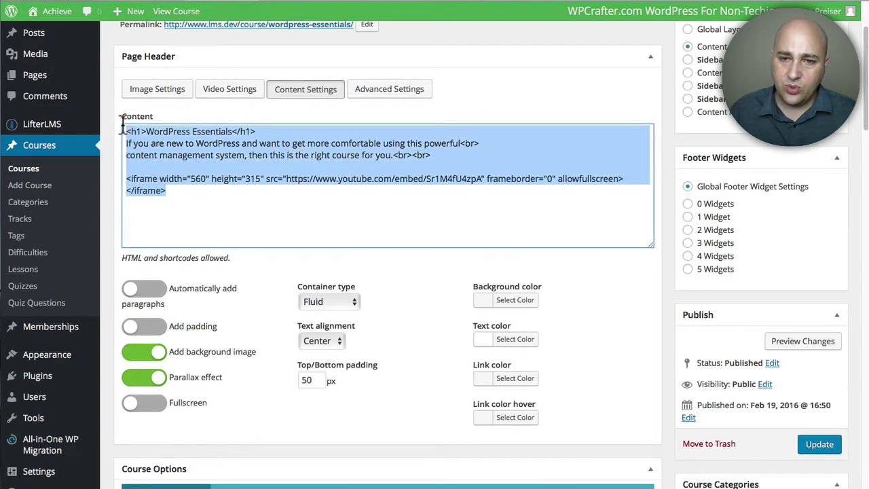
left_click(188, 196)
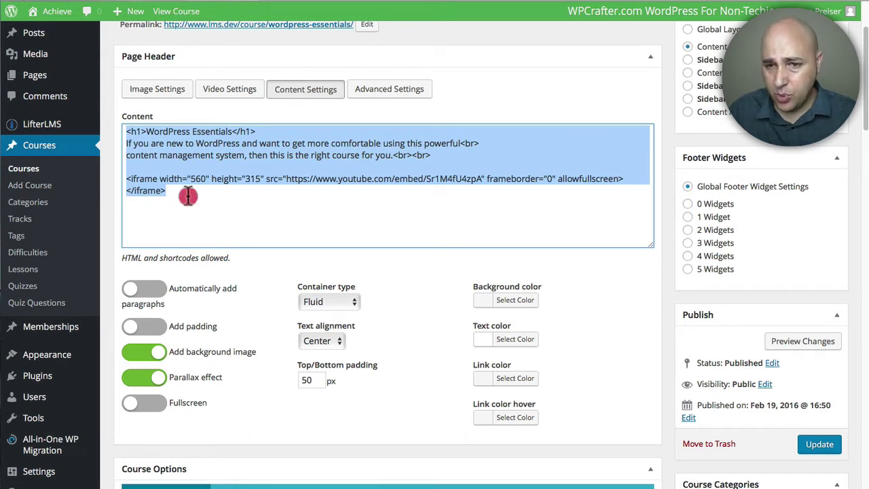
- Compare the WordPress Essentials heading in the header content with the published page, and highlight its opening h1 tag
left_click_drag(146, 131, 231, 131)
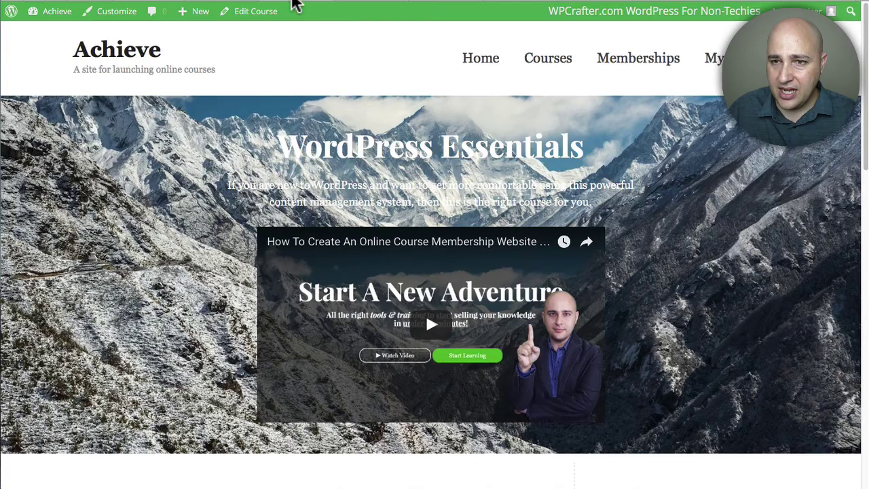
left_click_drag(303, 144, 588, 145)
left_click(250, 11)
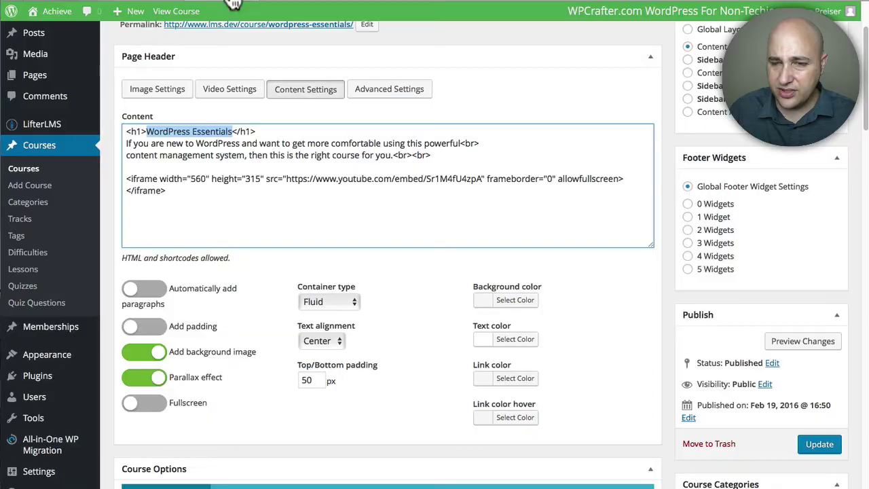
left_click(127, 131)
left_click_drag(127, 131, 146, 133)
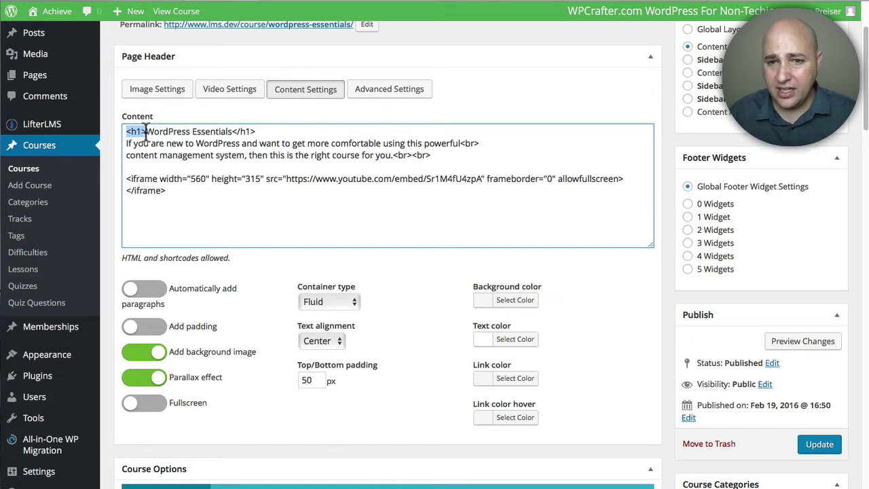
- Examine the header content's description text and its single br tag, comparing the text layout with the published page
left_click_drag(126, 143, 393, 155)
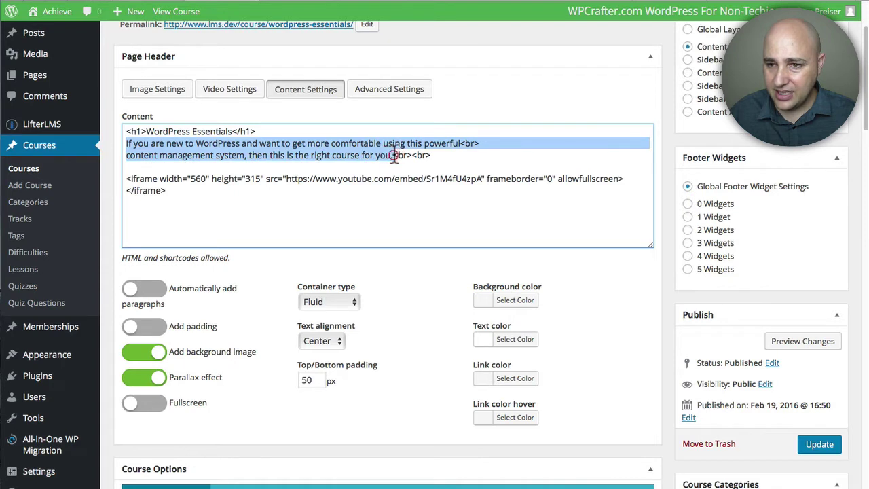
left_click(509, 151)
left_click_drag(483, 140, 464, 143)
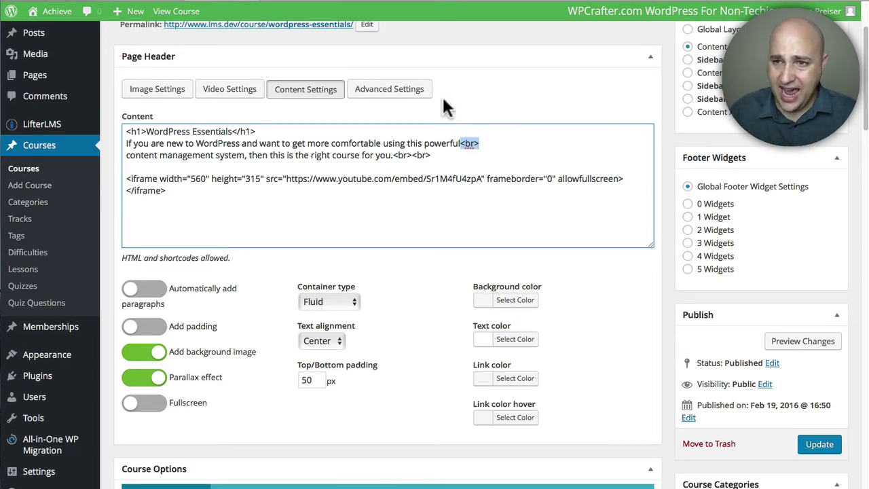
left_click(331, 24)
left_click_drag(277, 146, 670, 156)
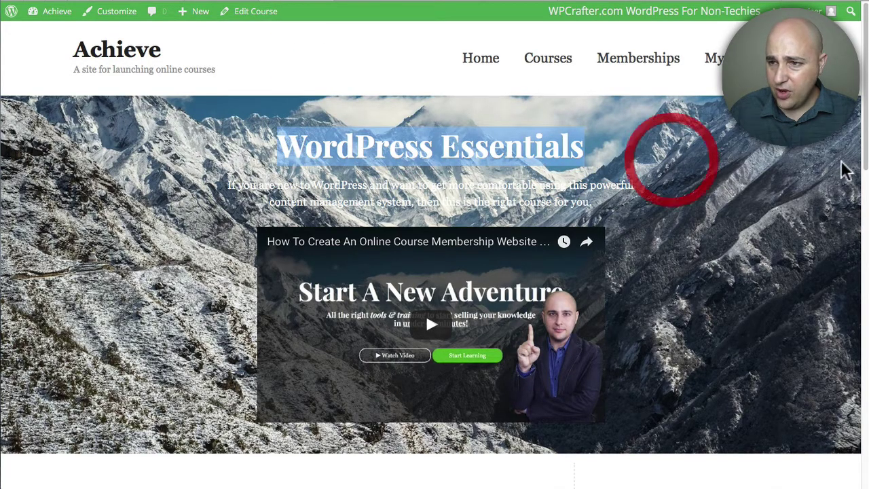
left_click(242, 9)
left_click(460, 144)
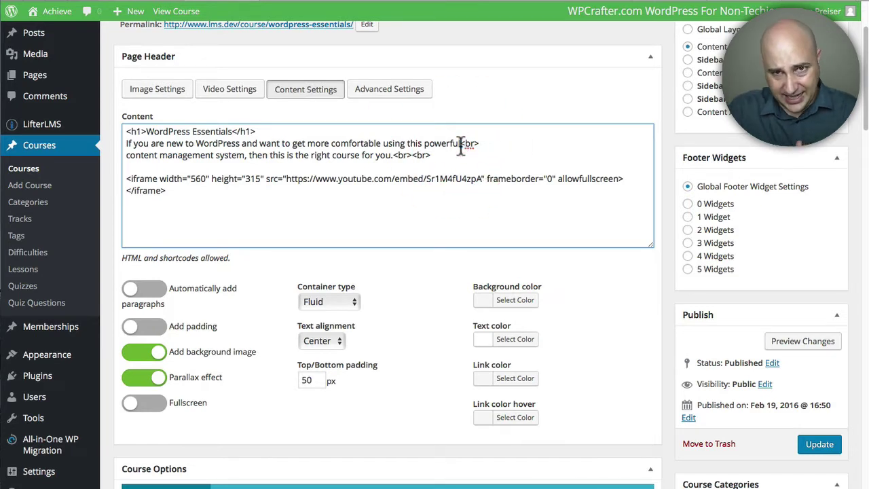
- Examine the double br tag and the YouTube iframe code in the header content, comparing both with the published header
left_click_drag(432, 155, 401, 155)
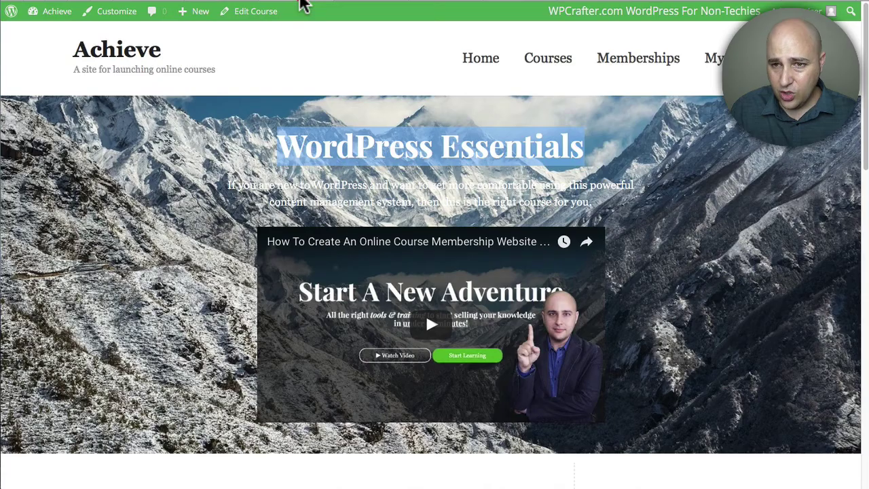
left_click(302, 1)
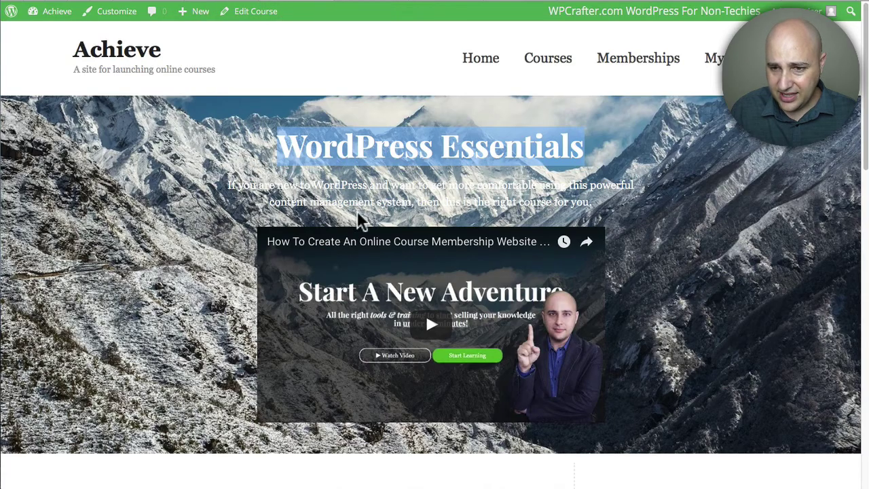
left_click(231, 3)
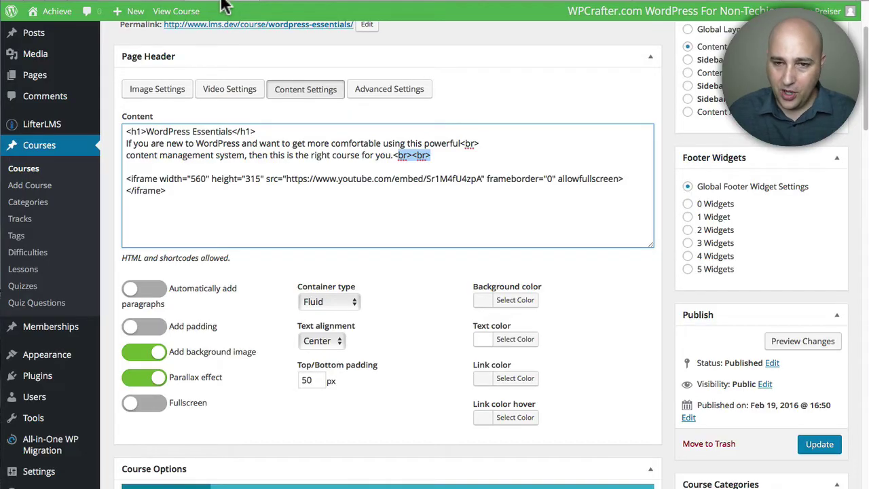
left_click(197, 176)
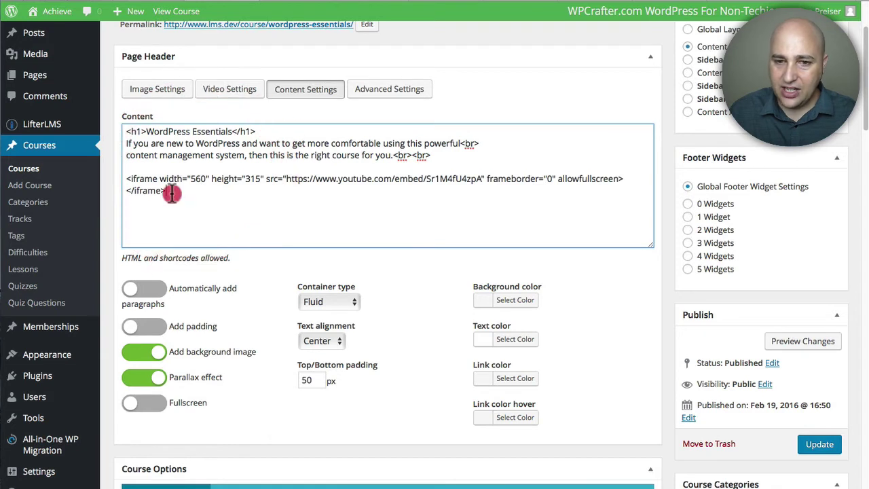
left_click_drag(173, 190, 126, 179)
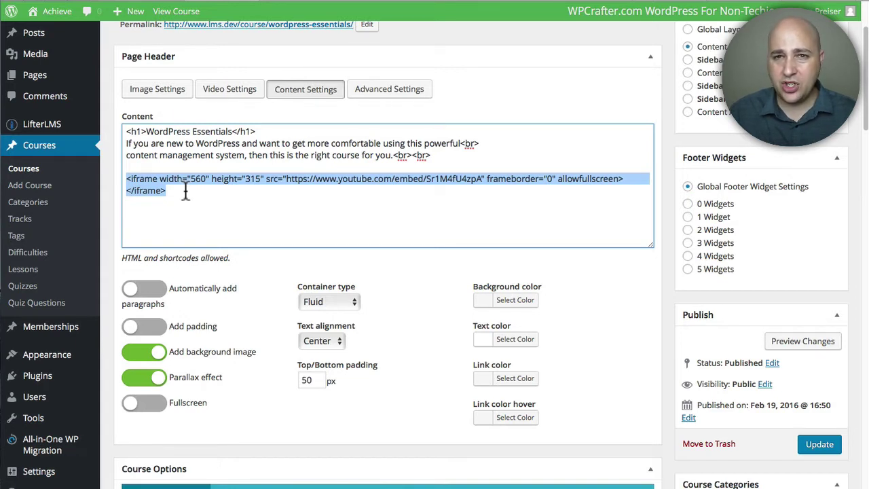
left_click(304, 6)
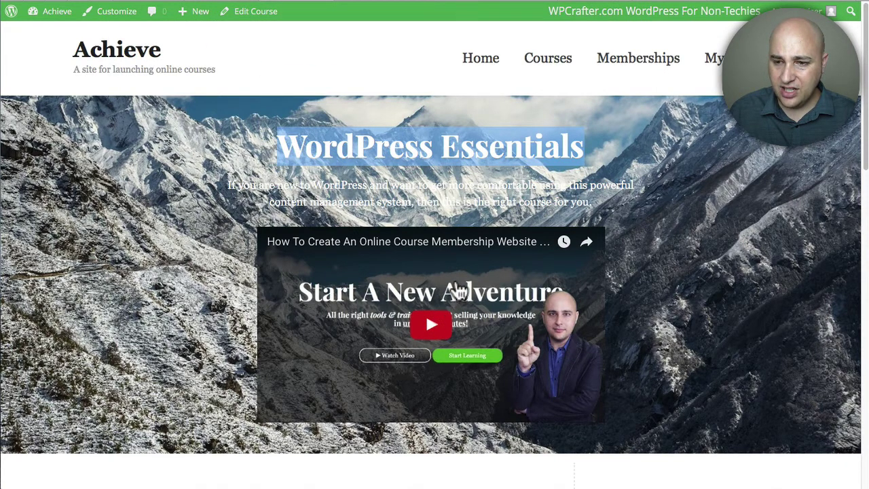
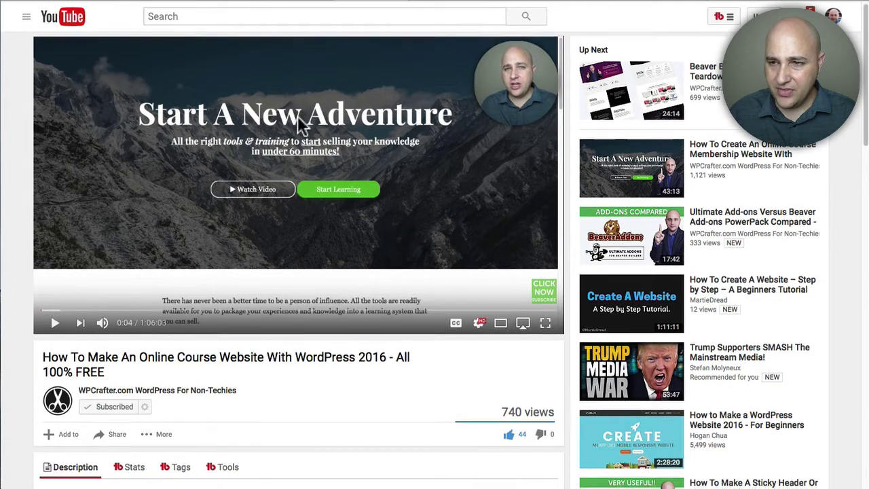
- On YouTube, open the sharing options of the online course website video and display its iframe embed code
scroll(256, 125, "down", 1)
scroll(252, 117, "down", 4)
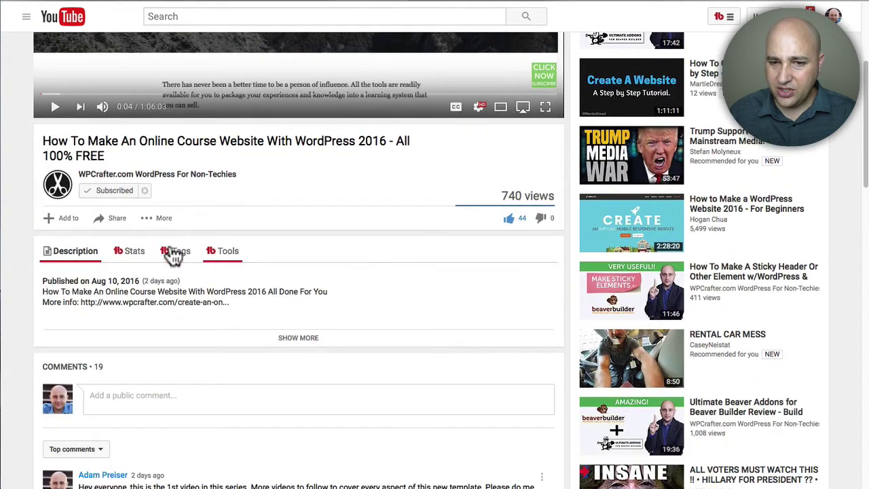
left_click(118, 222)
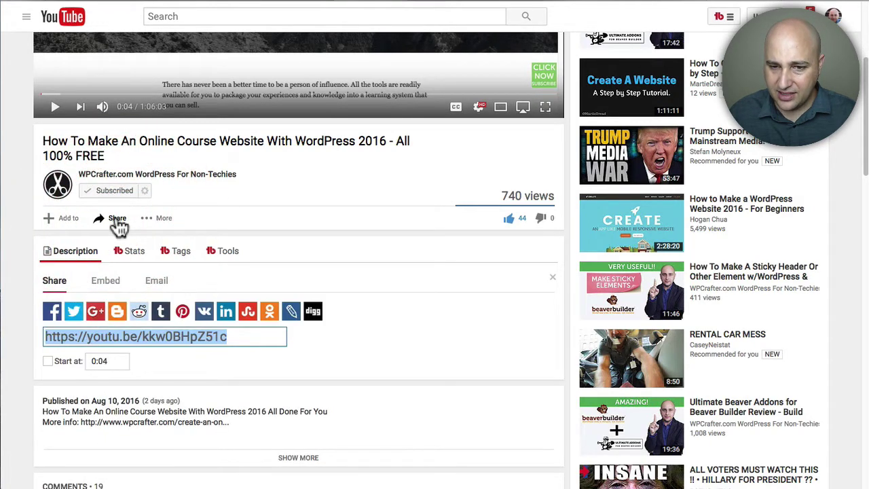
left_click(106, 285)
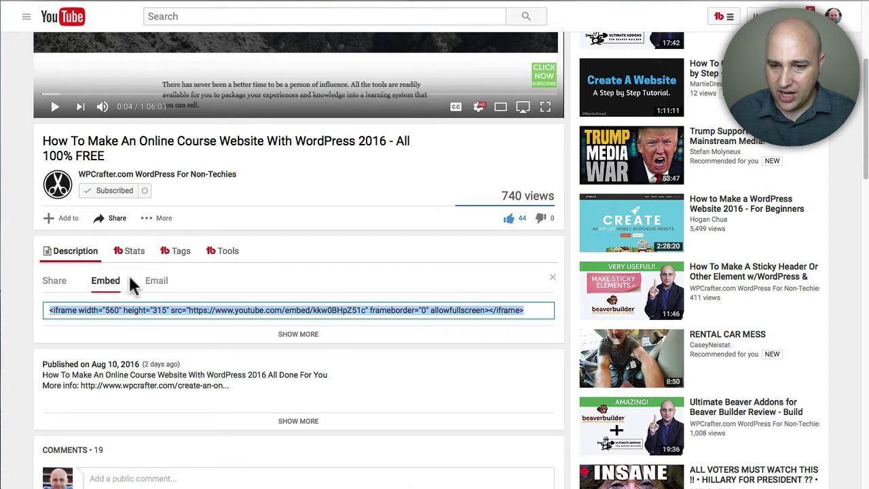
- Copy the YouTube embed code for video kkw0BHpZ51c and replace the existing iframe in the course's header content with it
right_click(199, 310)
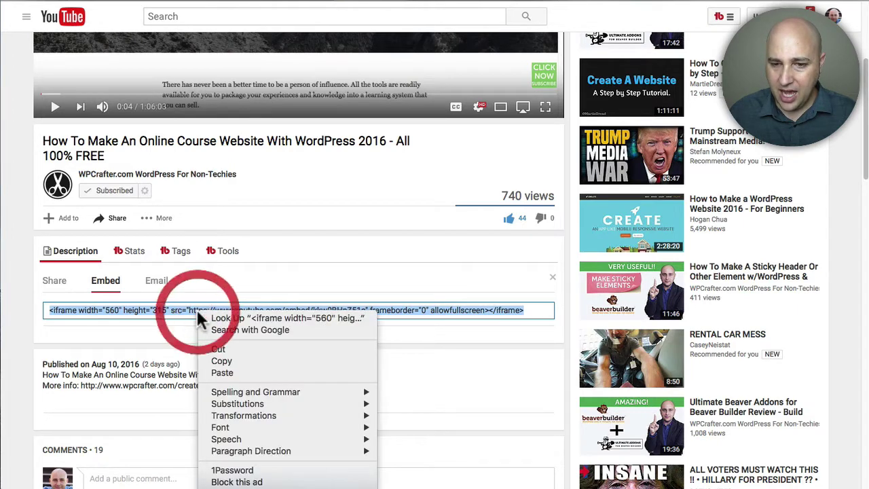
left_click(231, 359)
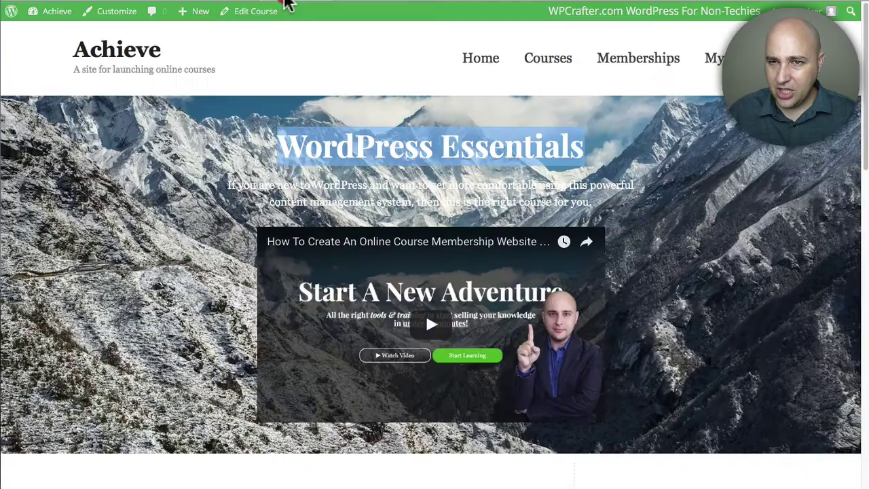
left_click(282, 3)
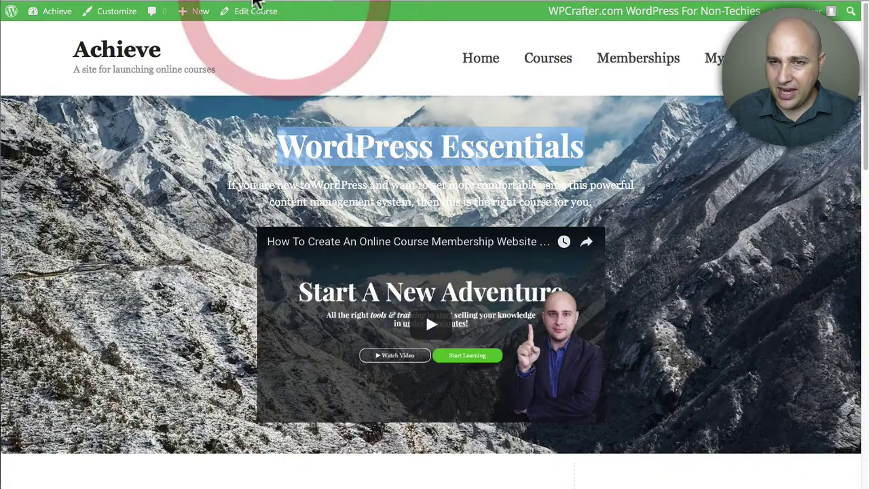
left_click(231, 6)
left_click(194, 188)
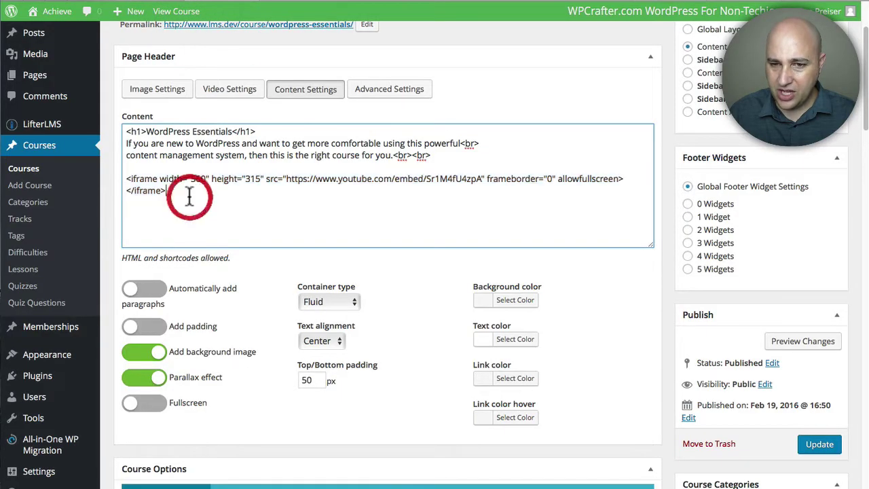
double_click(146, 190)
left_click(124, 180, "shift")
key("Delete")
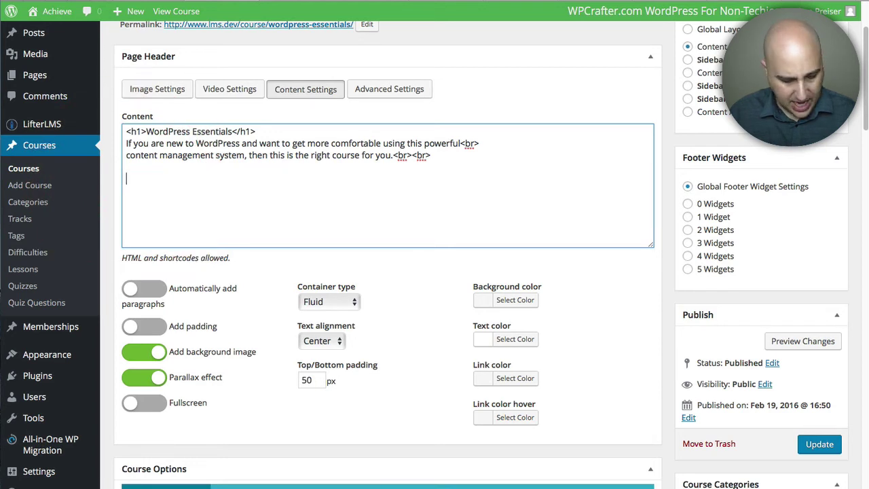
key("ctrl+v")
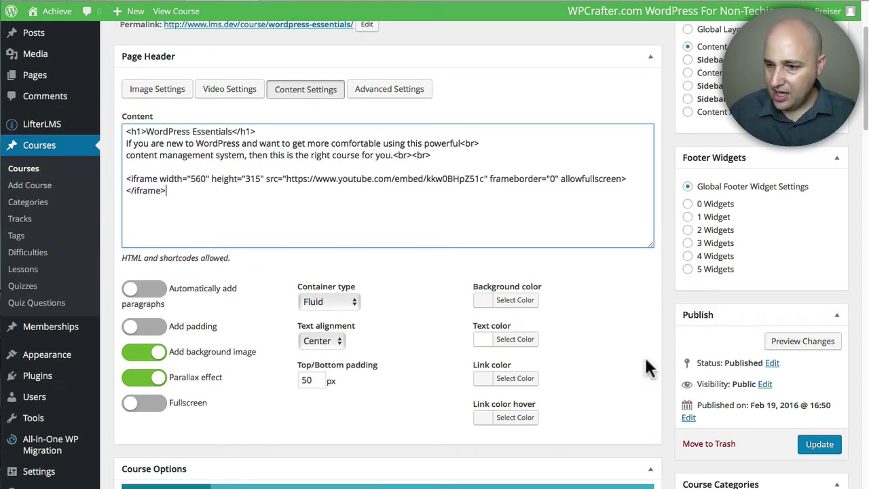
- Update the WordPress Essentials course and reload its published page to check the replaced header video
left_click(815, 445)
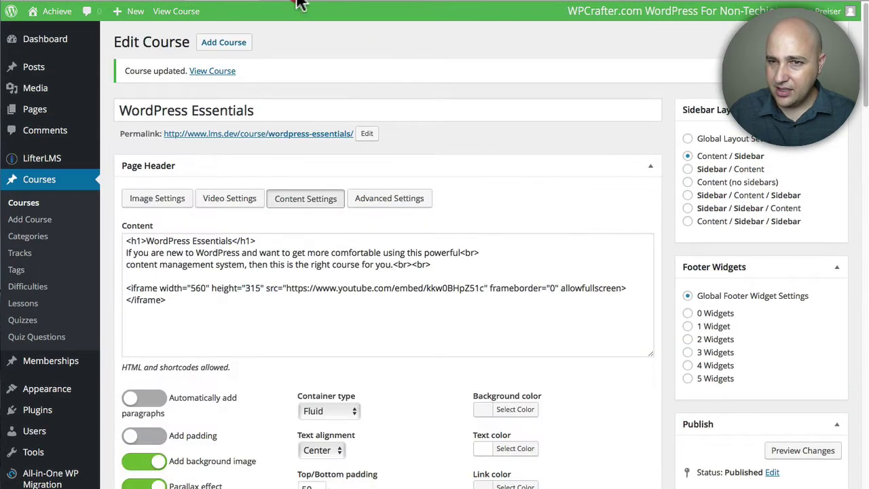
left_click(301, 3)
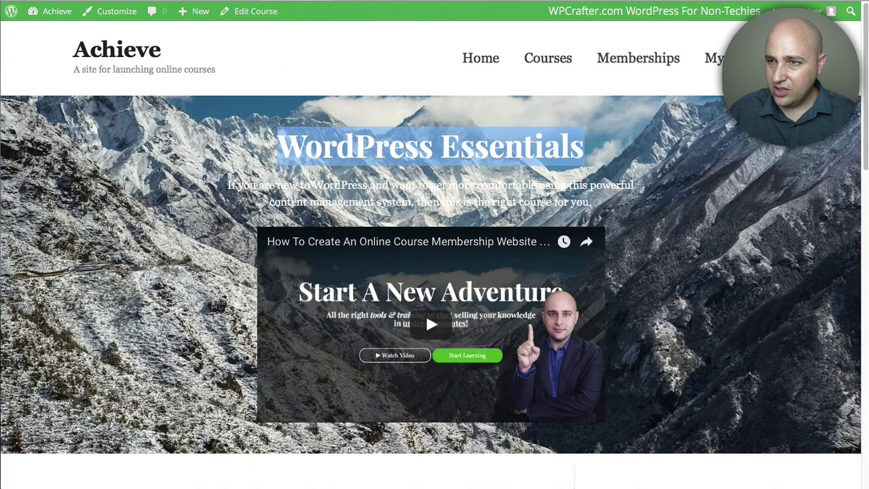
key("super+r")
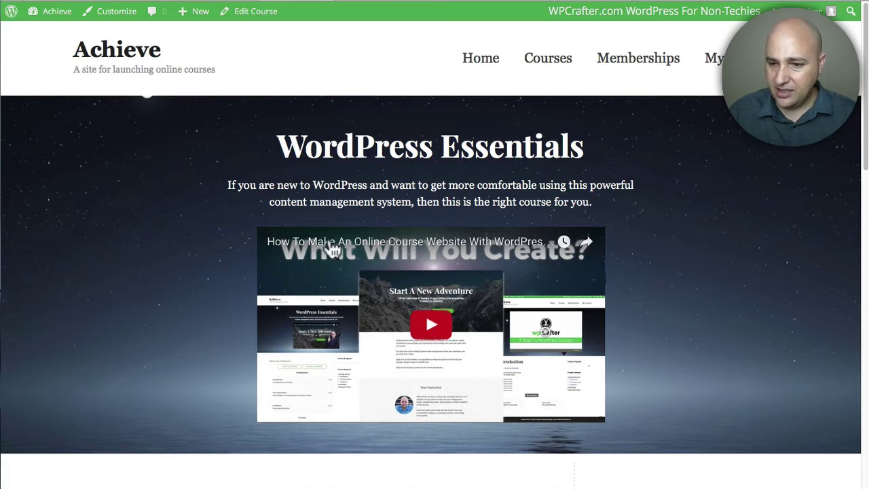
- Review the header content's display options in the course editor and examine the parallax effect on the published page
left_click(224, 7)
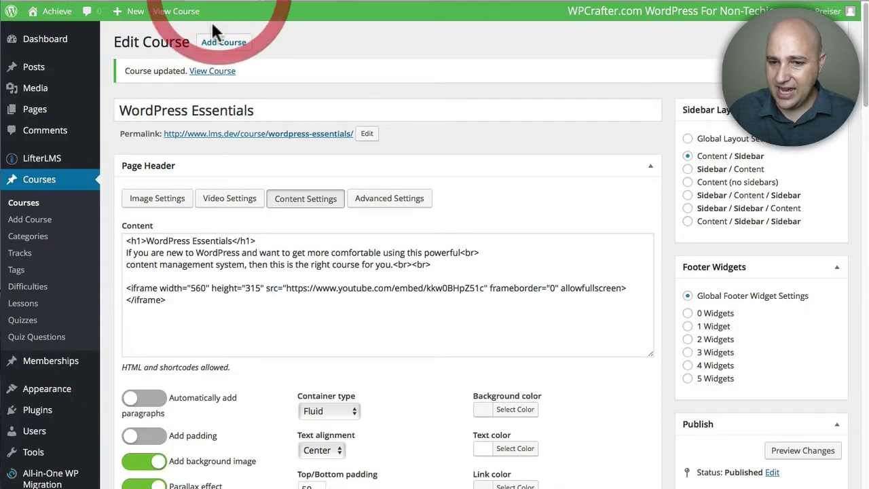
scroll(239, 325, "down", 2)
scroll(243, 330, "down", 1)
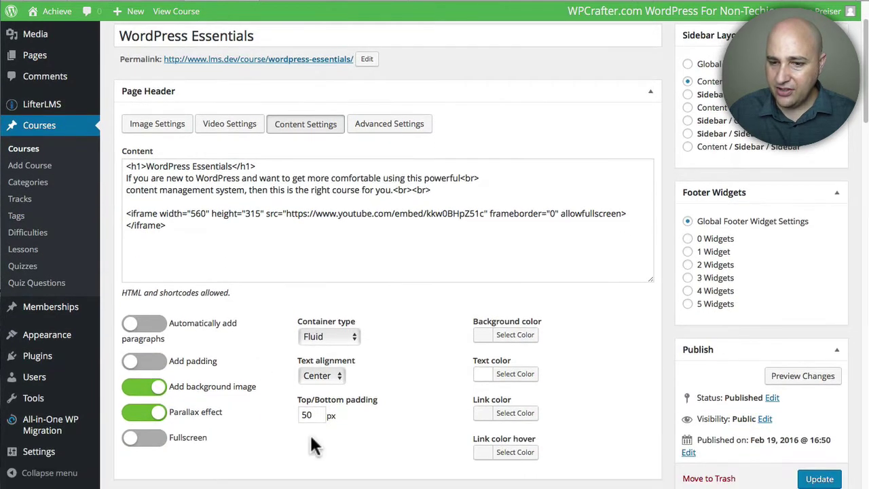
scroll(185, 347, "down", 4)
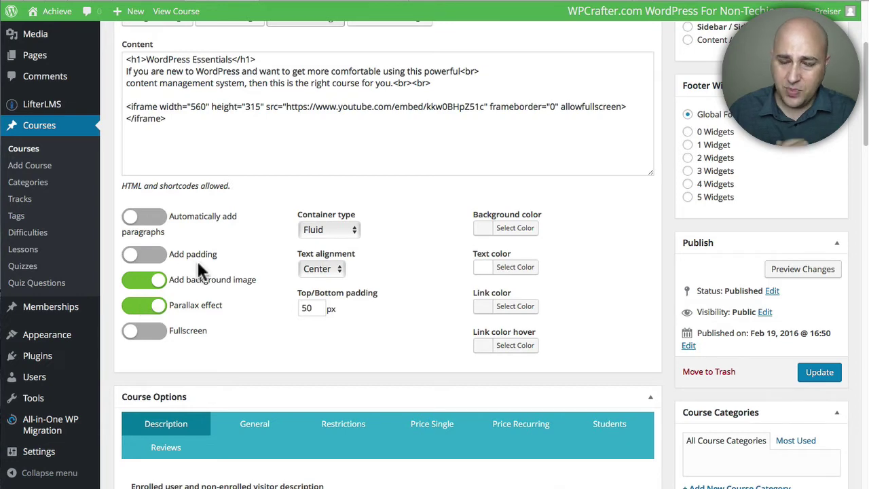
left_click(291, 3)
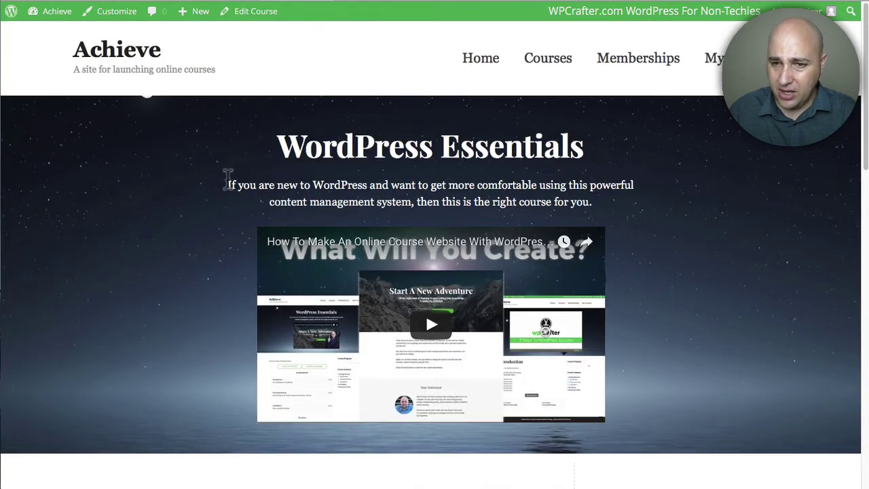
scroll(207, 181, "down", 2)
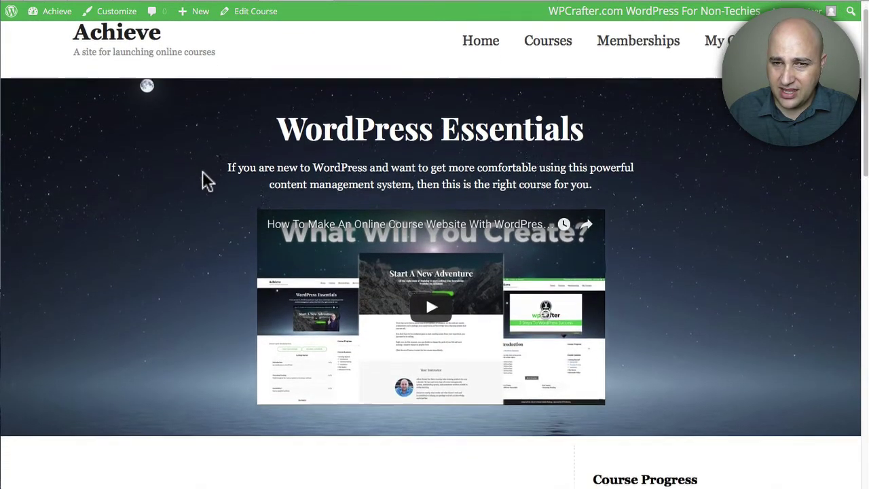
scroll(207, 181, "down", 3)
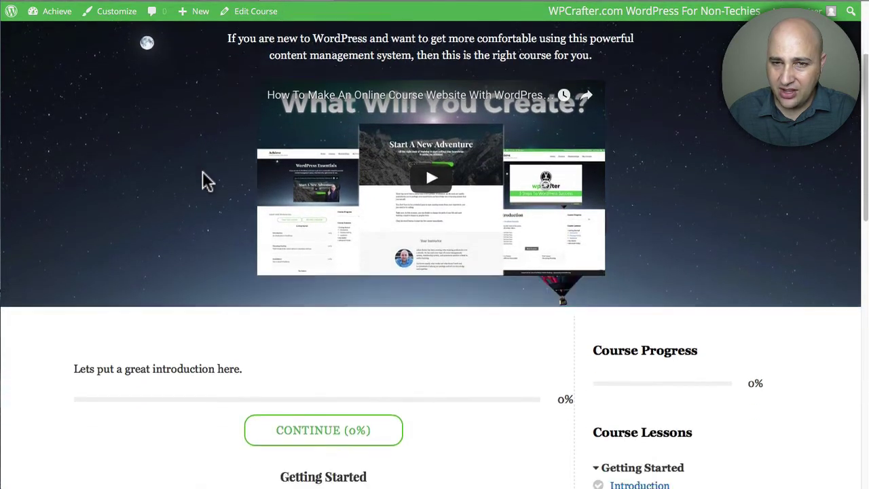
scroll(207, 181, "up", 5)
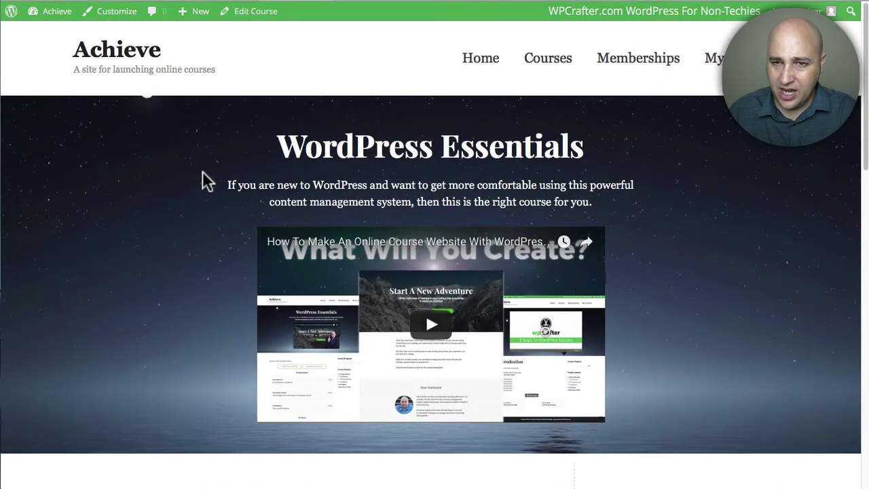
- Examine the header content's container, alignment and padding options, and view the text color picker without changing the color
left_click(231, 10)
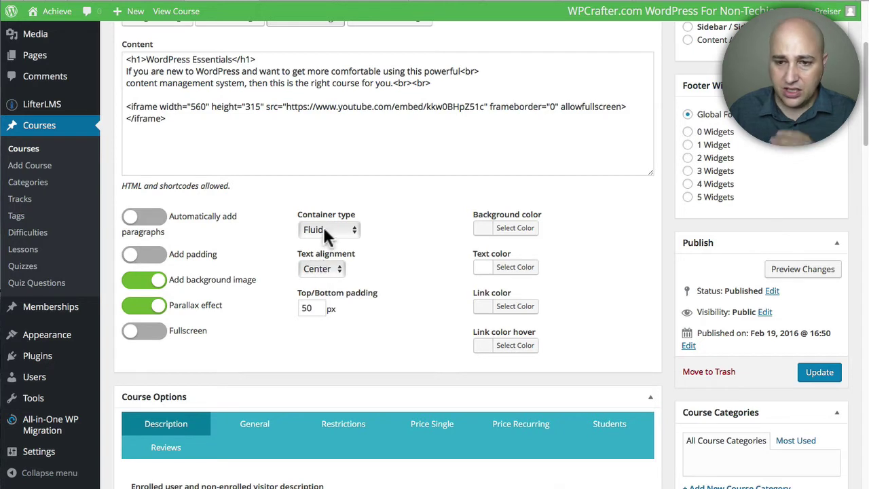
left_click(506, 269)
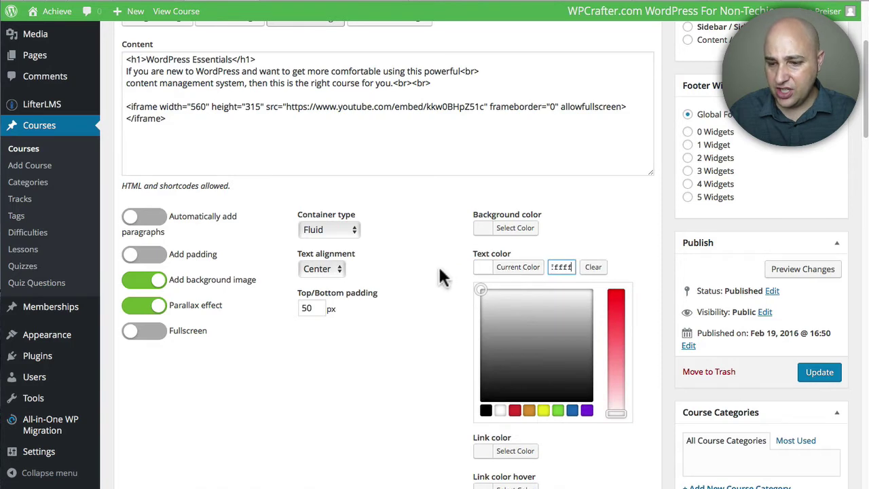
left_click(438, 270)
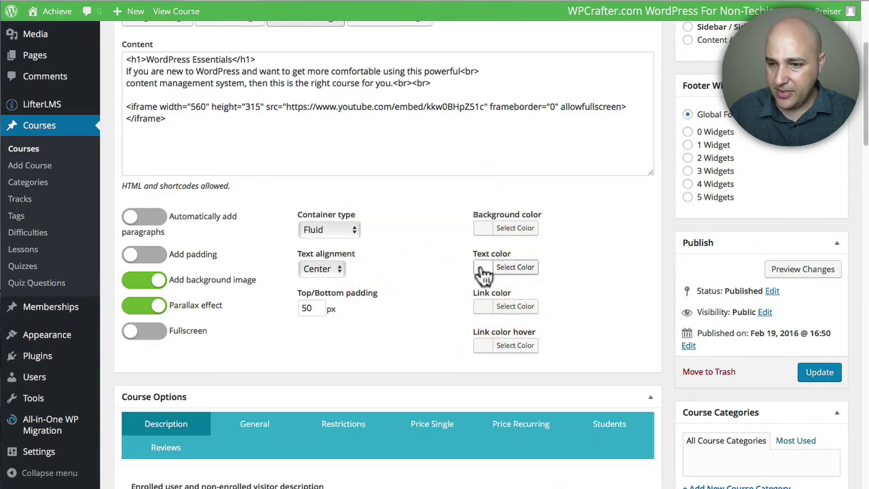
scroll(454, 259, "up", 5)
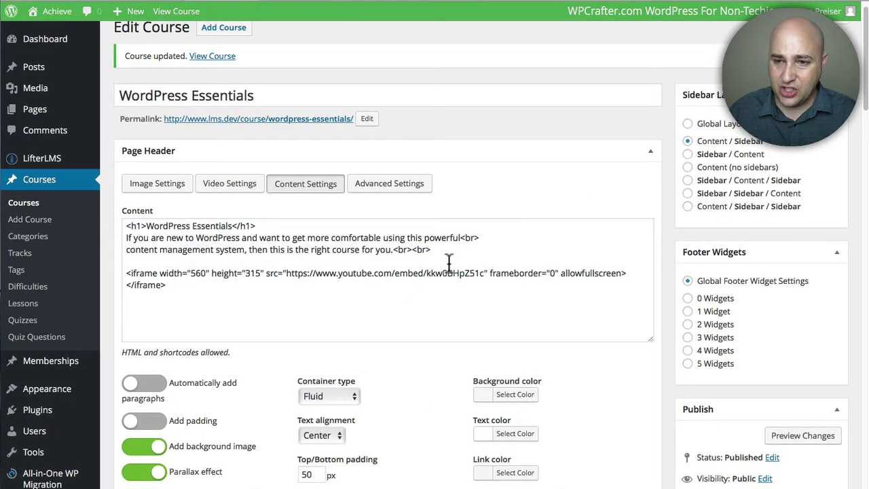
- Compare the introduction paragraph on the published page with the enrolled user and non-enrolled visitor description in the course editor
left_click(306, 4)
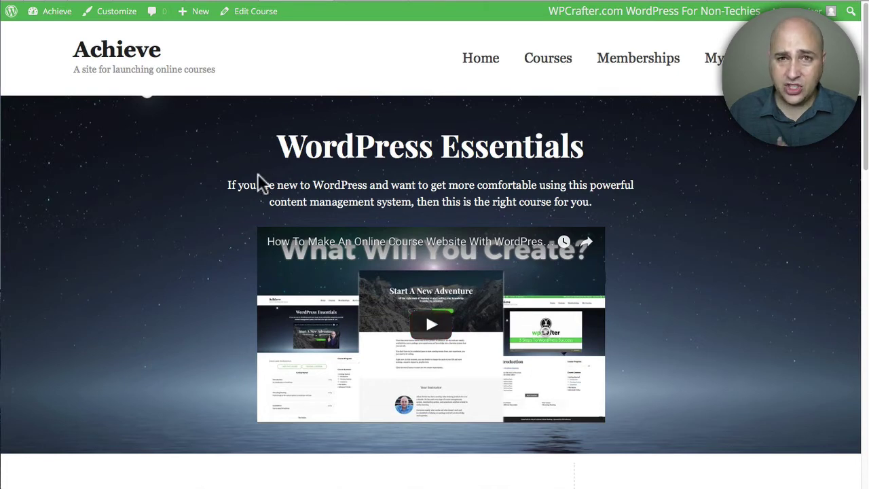
scroll(258, 178, "down", 4)
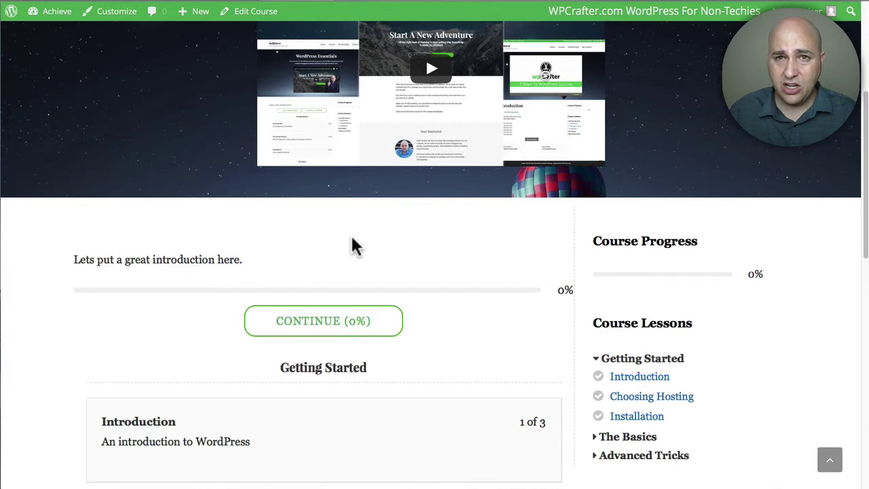
left_click(246, 11)
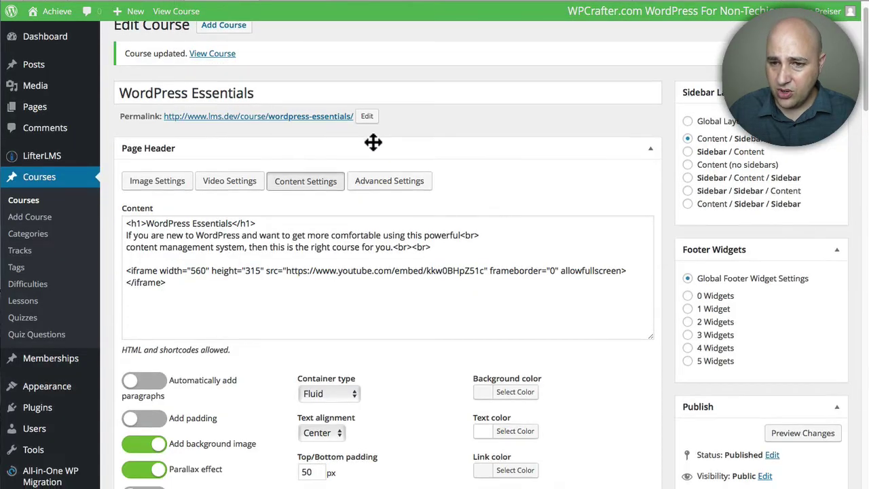
scroll(371, 139, "down", 9)
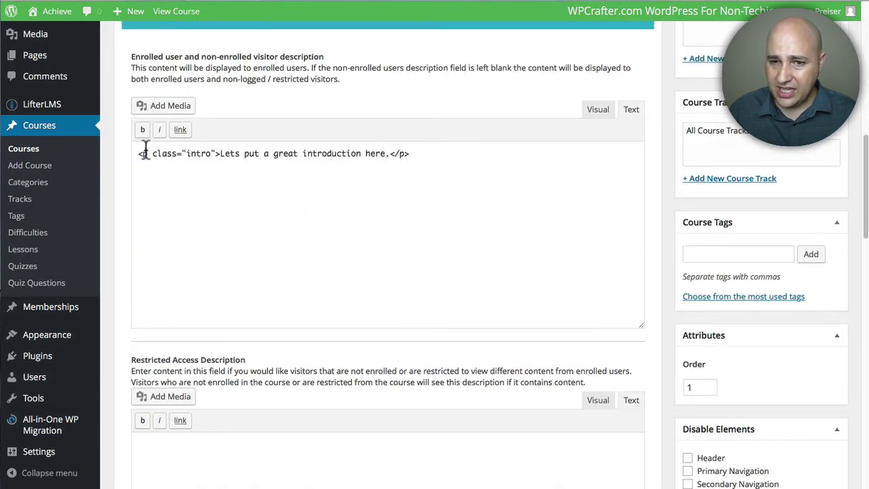
left_click(139, 150)
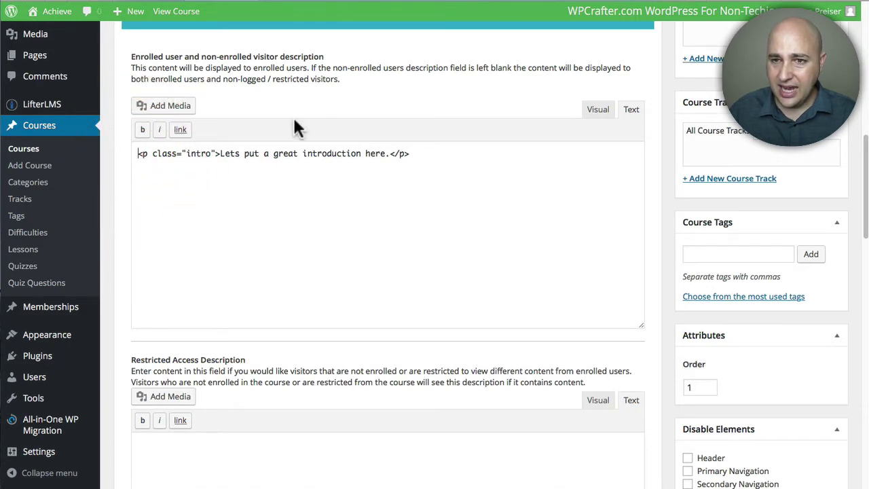
- Clear all the HTML, including the heading, description text and video iframe, from the page header's content
scroll(295, 127, "up", 4)
scroll(367, 68, "up", 1)
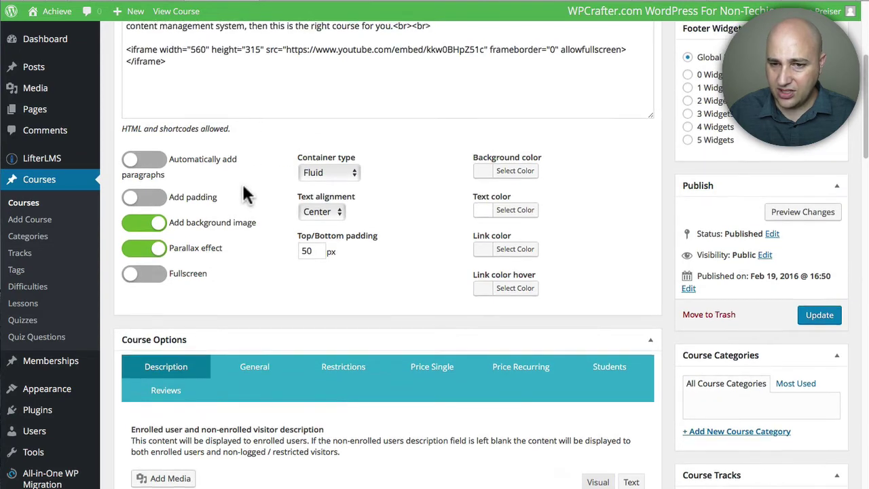
scroll(238, 208, "up", 3)
left_click_drag(166, 268, 112, 187)
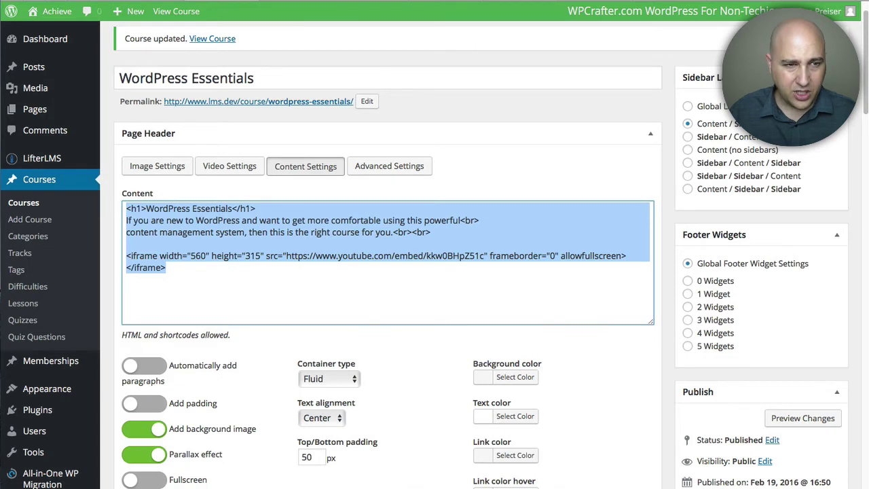
key("super+Tab")
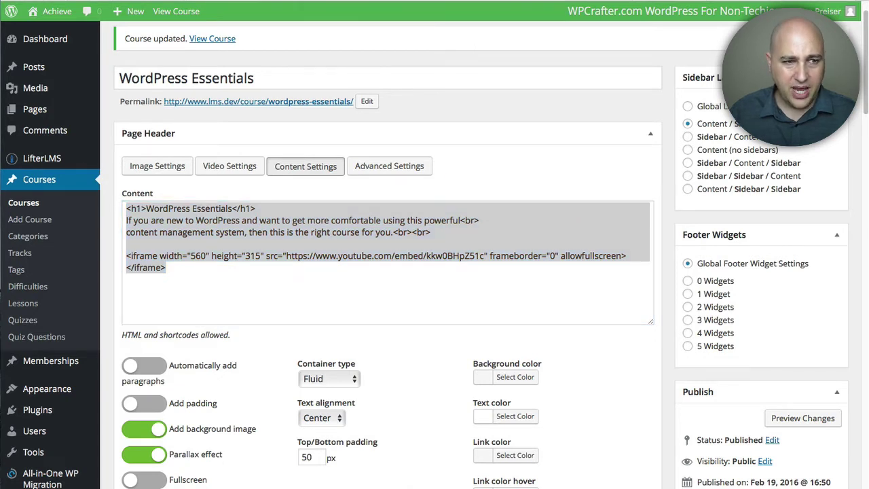
left_click_drag(184, 291, 127, 211)
key("BackSpace")
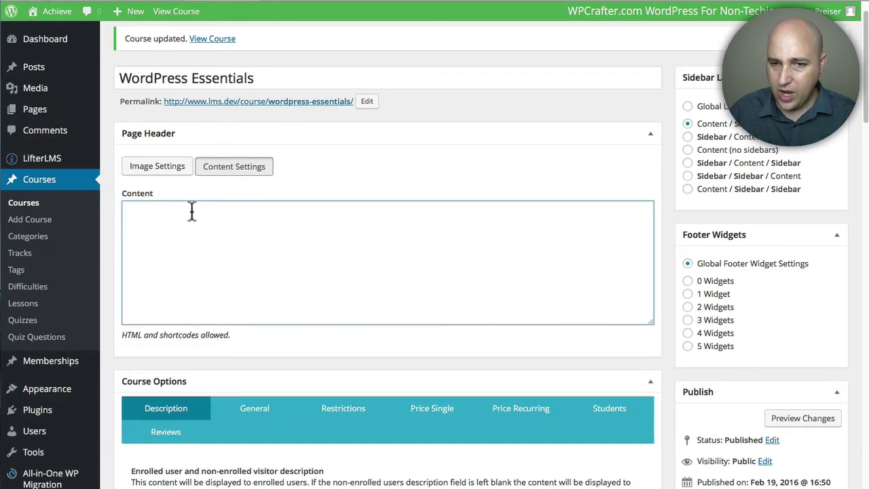
- Insert the 560 by 315 YouTube iframe above the intro paragraph in the enrolled user and non-enrolled visitor description, and update and reload the course page
scroll(188, 216, "down", 1)
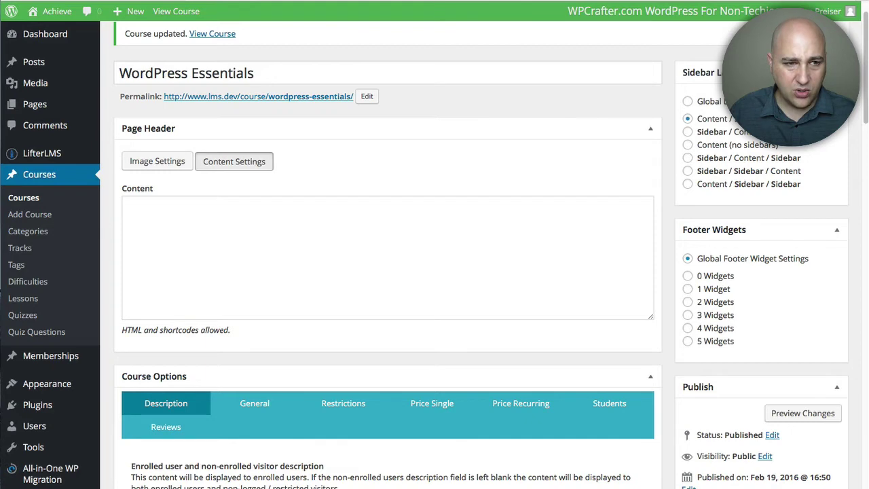
scroll(252, 185, "down", 5)
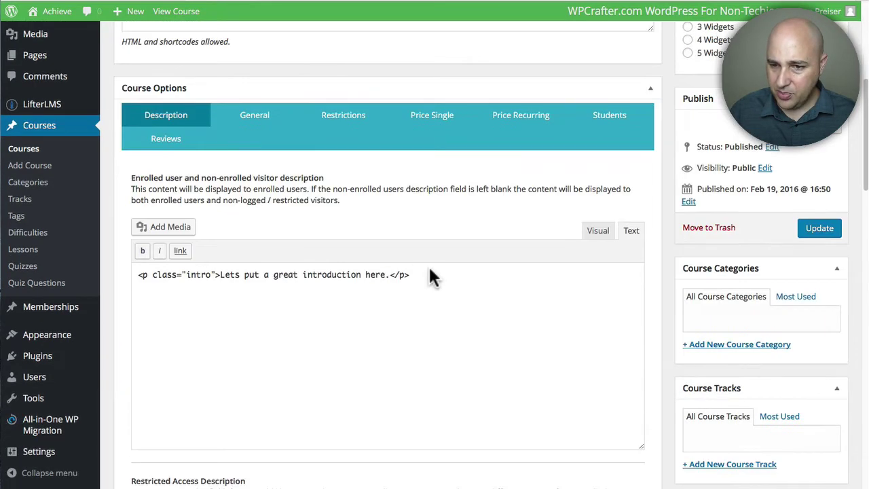
left_click(421, 273)
left_click(138, 275)
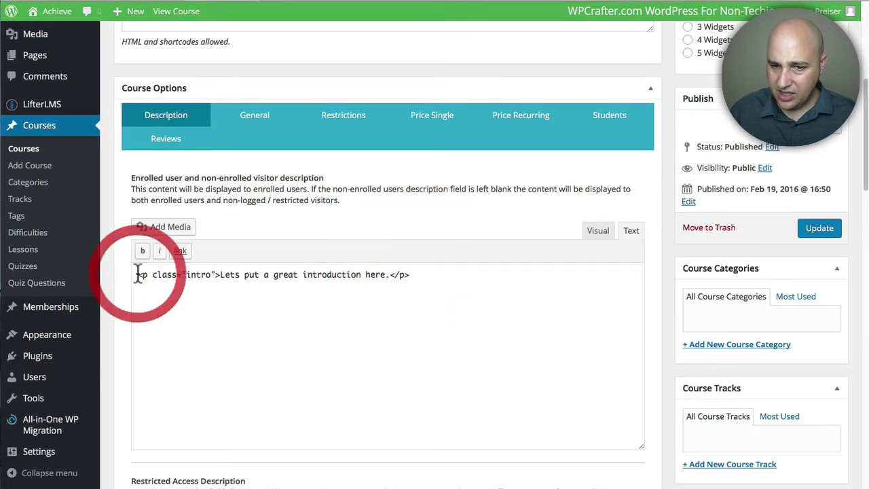
type("<iframe width=\"560\" height=\"315\" src=\"https://www.youtube.com/embed/kkw0BHpZ5lc\" frameborder=\"0\" allowfullscreen></iframe>")
key("Return")
key("Return")
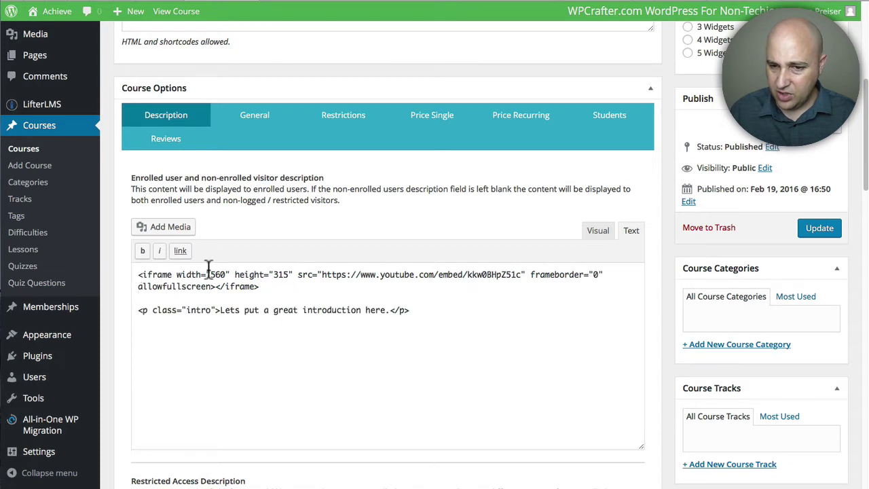
left_click(819, 234)
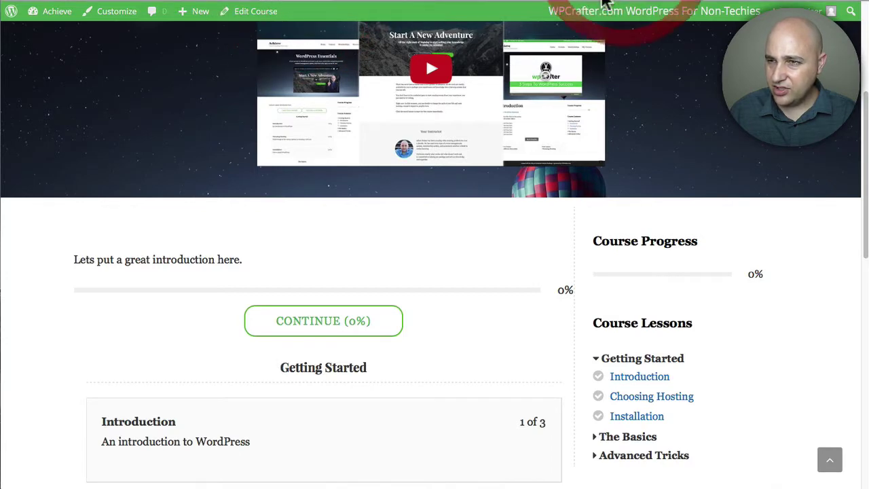
key("ctrl+r")
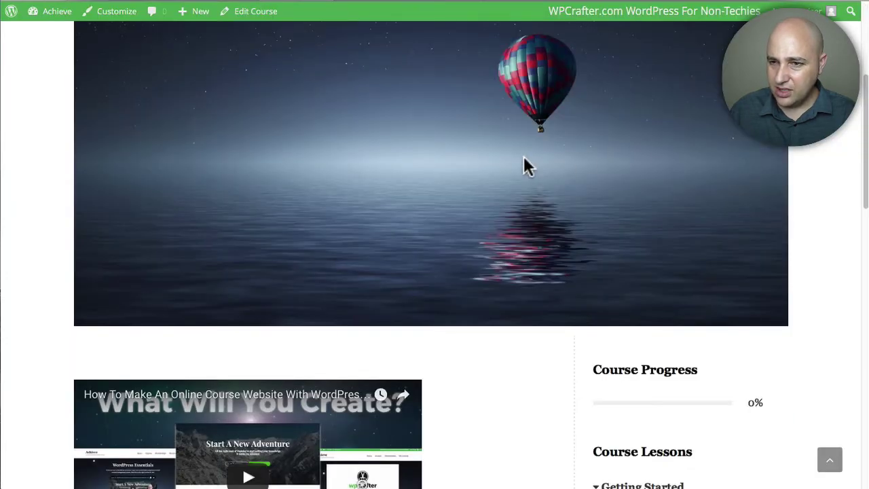
- Clear the WordPress Essentials course's page header image, update the course and reload the published course page
scroll(364, 200, "down", 4)
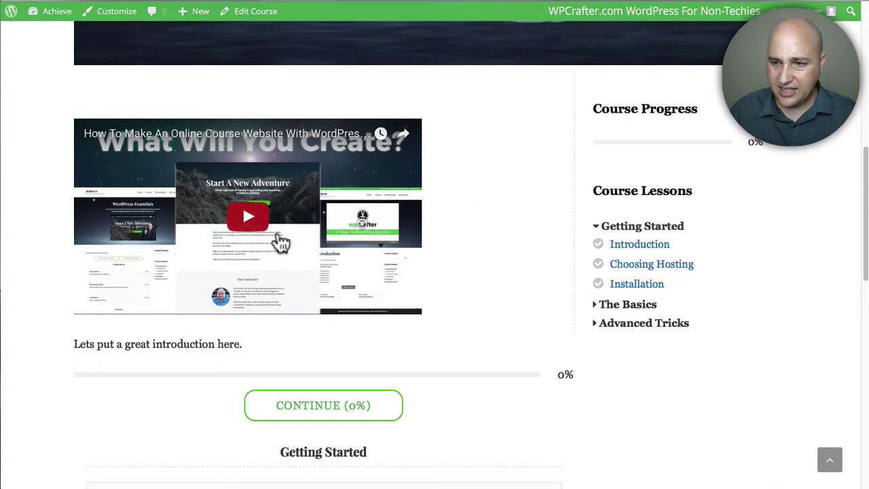
left_click(239, 5)
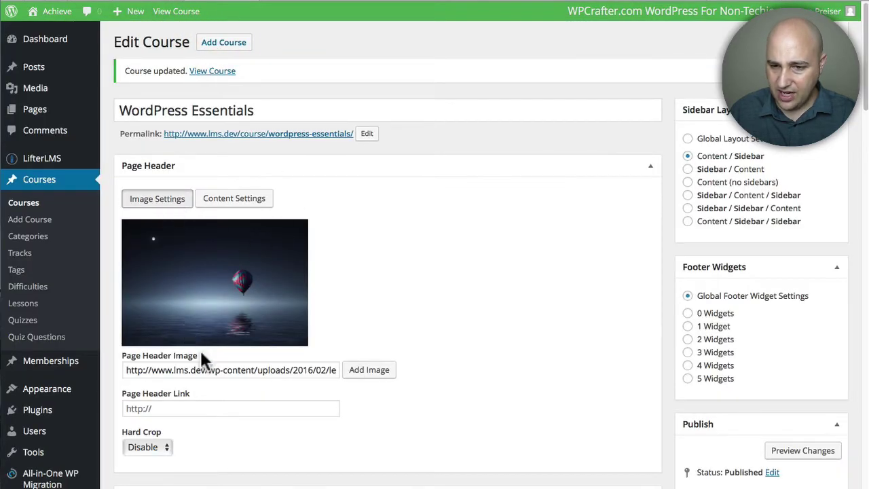
triple_click(281, 369)
key("BackSpace")
left_click(405, 320)
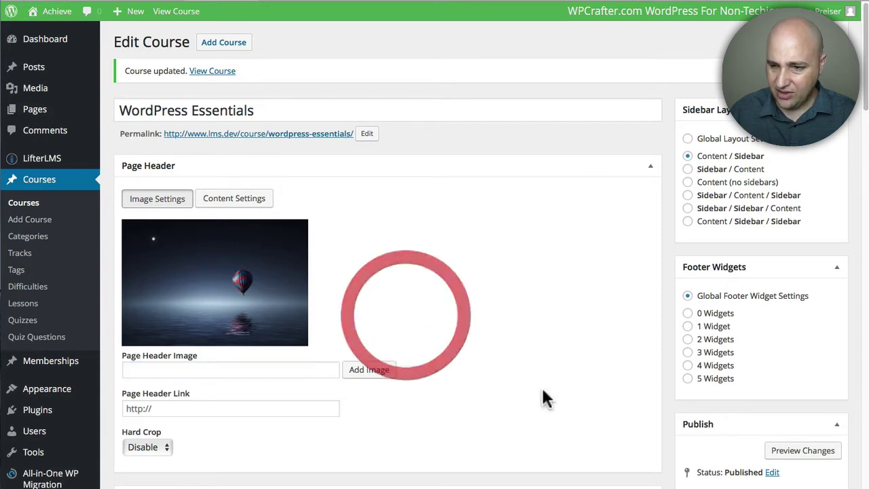
scroll(764, 431, "down", 3)
left_click(813, 464)
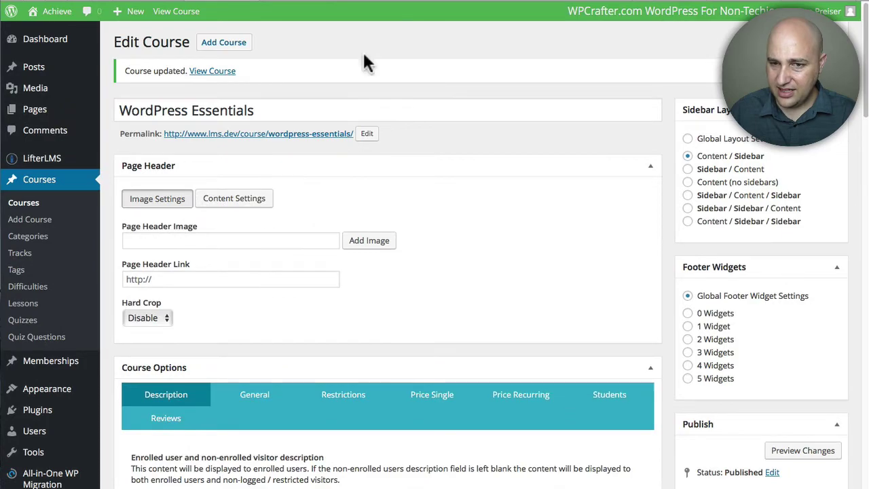
key("ctrl+Tab")
key("ctrl+r")
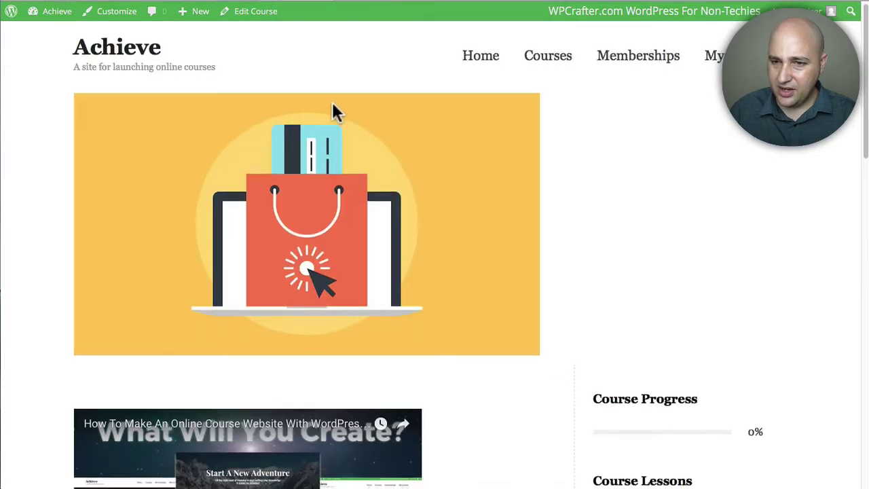
scroll(332, 111, "up", 8)
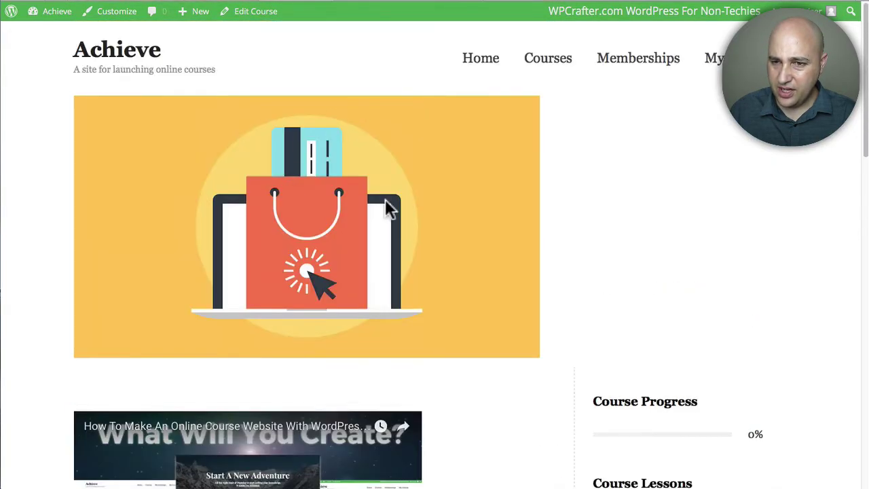
- Disable the Post Image / Page Header element for the course, update it, and reload and review the published page
left_click(224, 6)
scroll(458, 281, "down", 5)
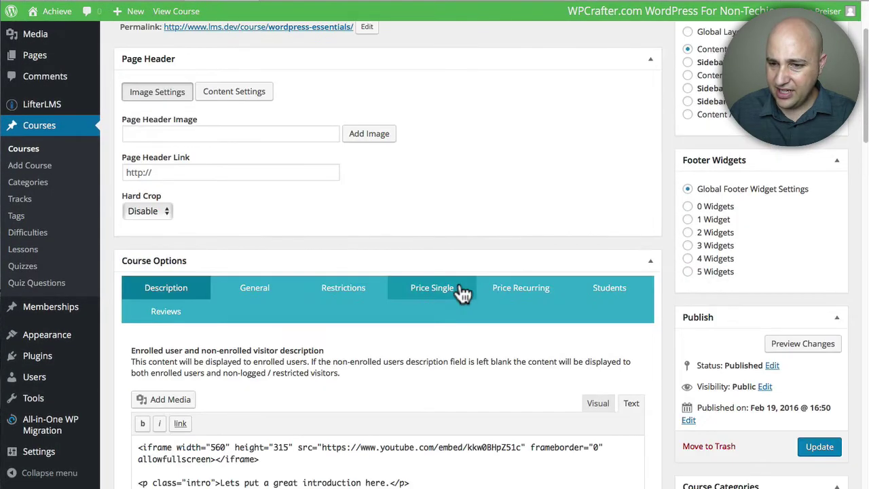
scroll(390, 292, "up", 5)
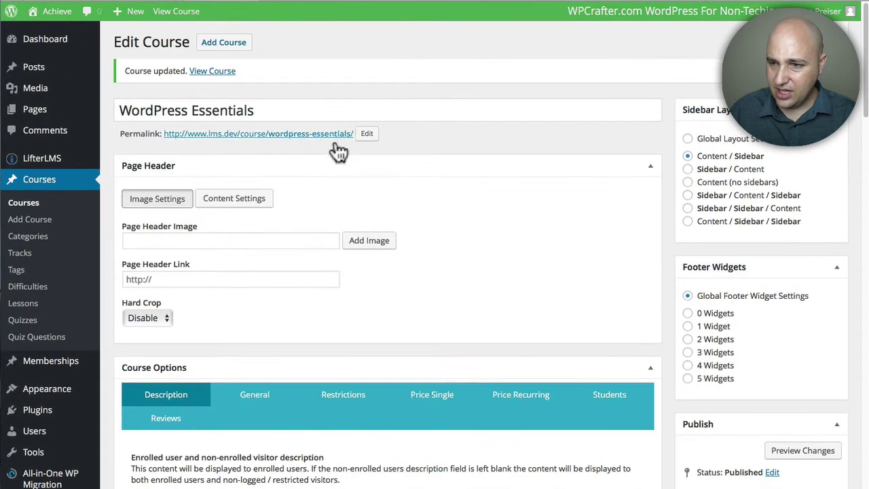
scroll(528, 251, "down", 4)
scroll(530, 253, "down", 10)
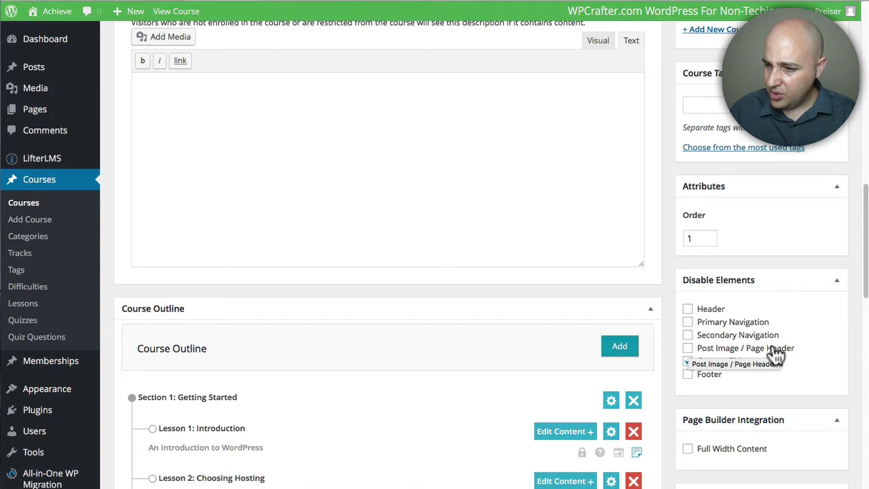
left_click(690, 349)
left_click(712, 360)
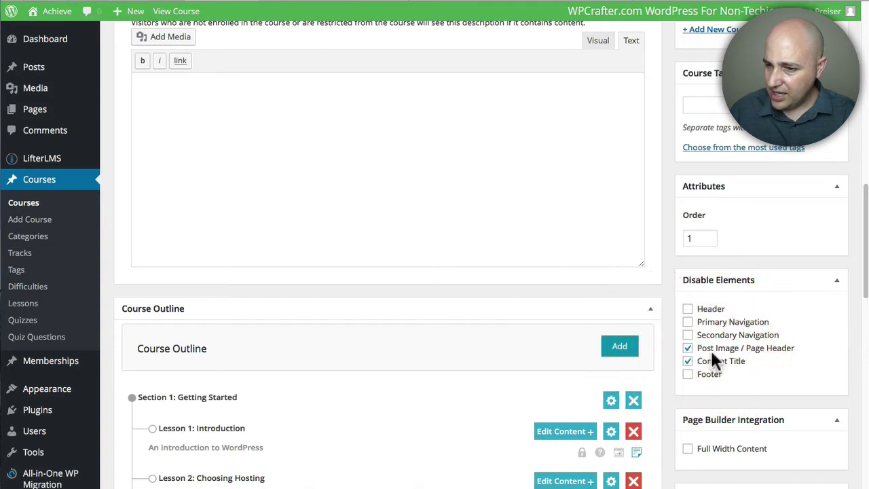
scroll(713, 362, "up", 1)
scroll(712, 353, "up", 5)
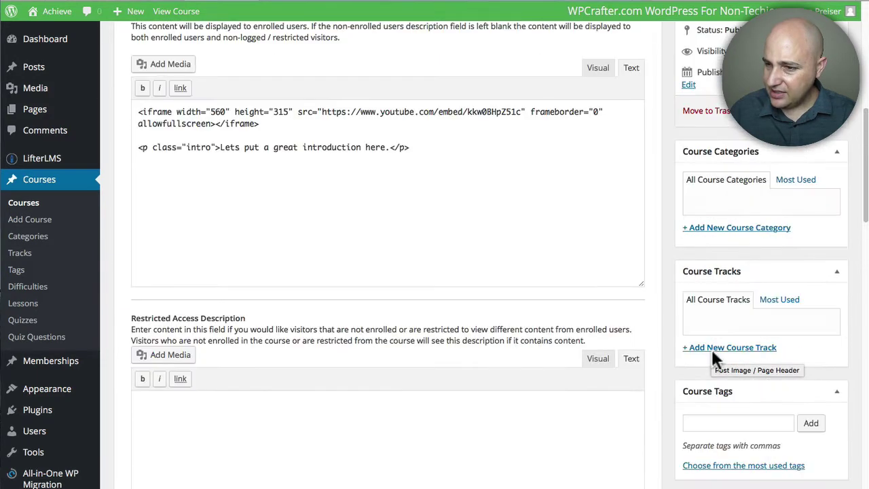
scroll(296, 2, "up", 5)
left_click(299, 4)
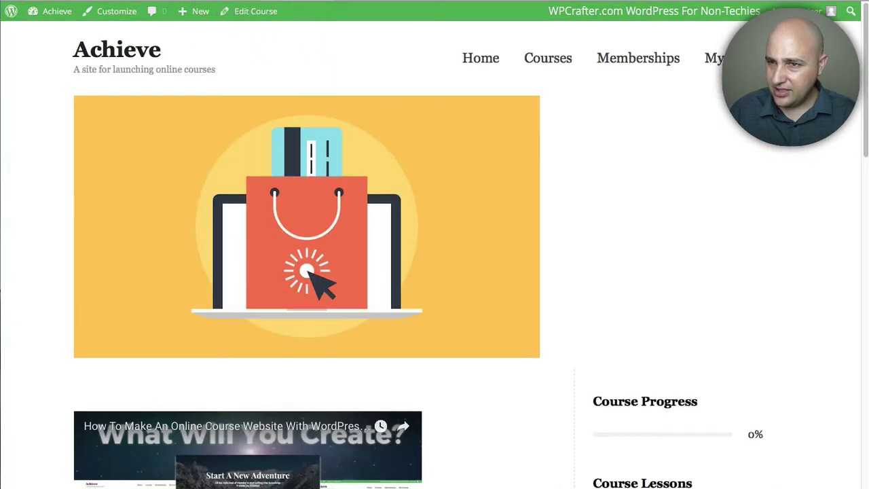
key("super+r")
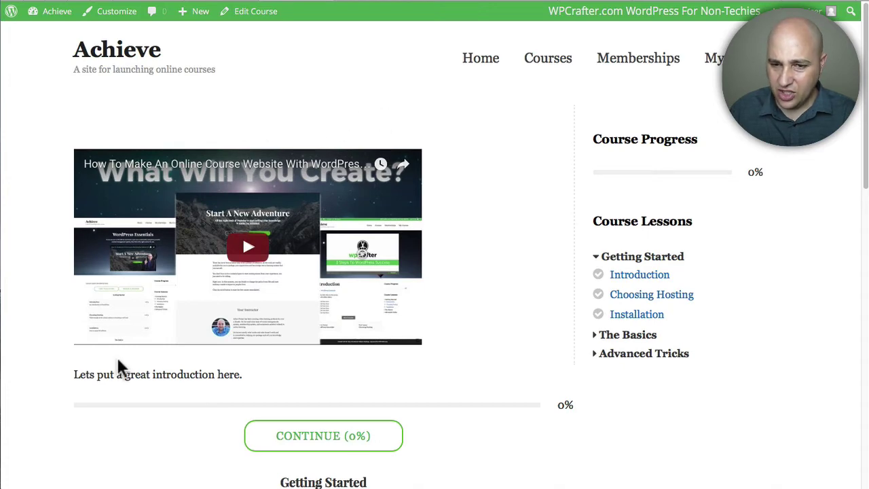
scroll(211, 441, "down", 2)
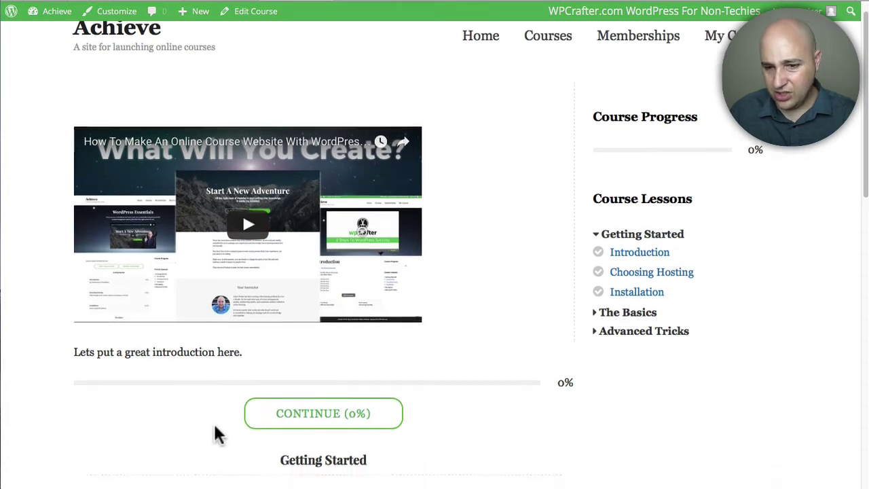
scroll(217, 388, "down", 4)
scroll(234, 374, "up", 6)
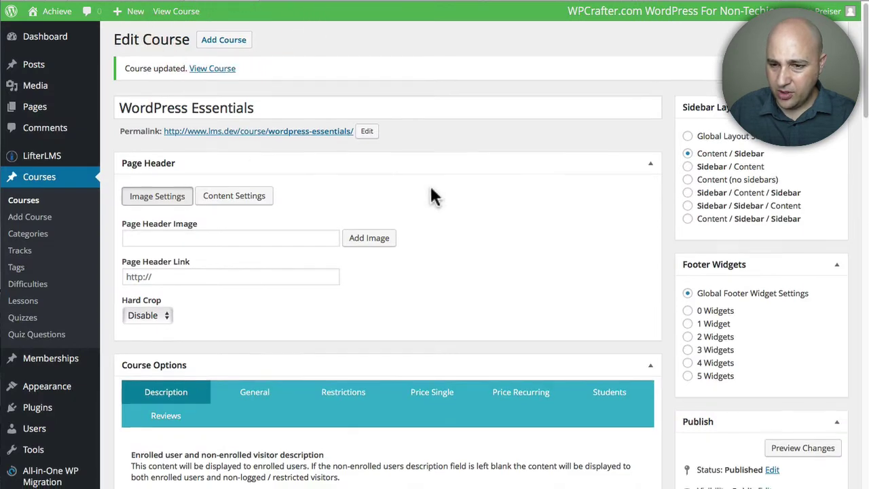
scroll(428, 194, "down", 5)
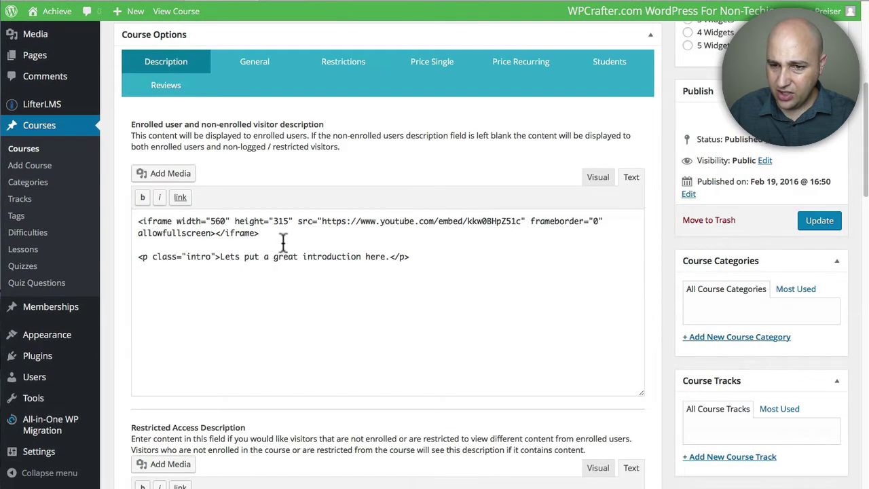
left_click(252, 234)
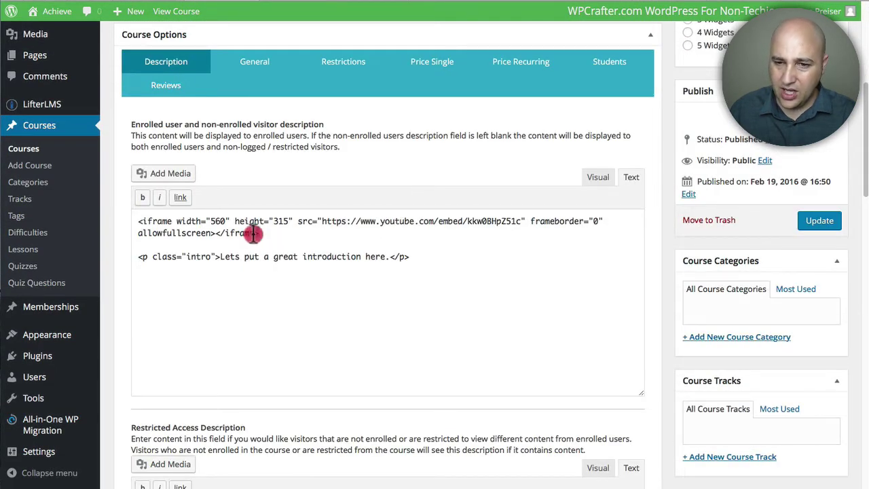
left_click_drag(252, 234, 260, 233)
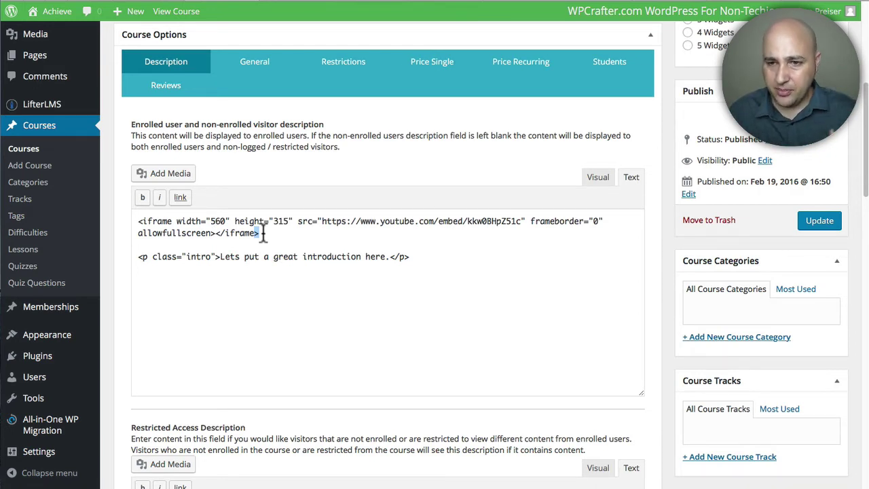
left_click_drag(262, 232, 245, 186)
type("https://www.youtube.com/watch?v=kkw0BHpZ51c")
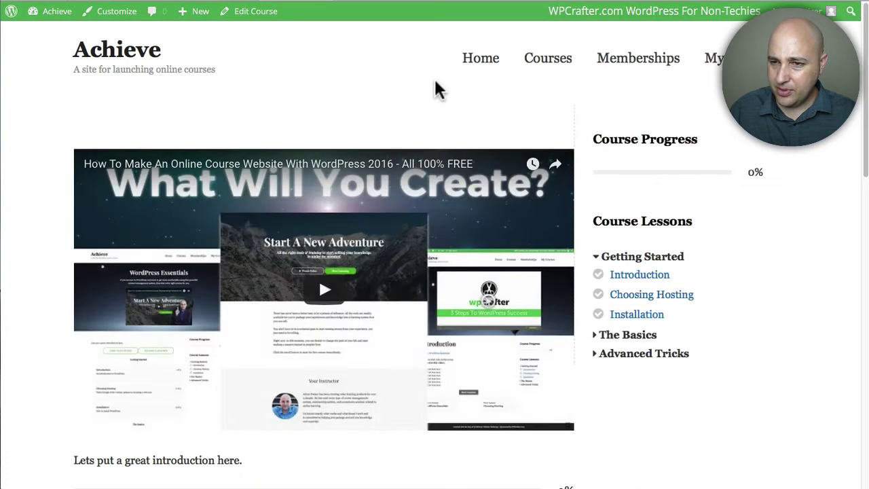
scroll(434, 88, "down", 3)
scroll(438, 95, "down", 2)
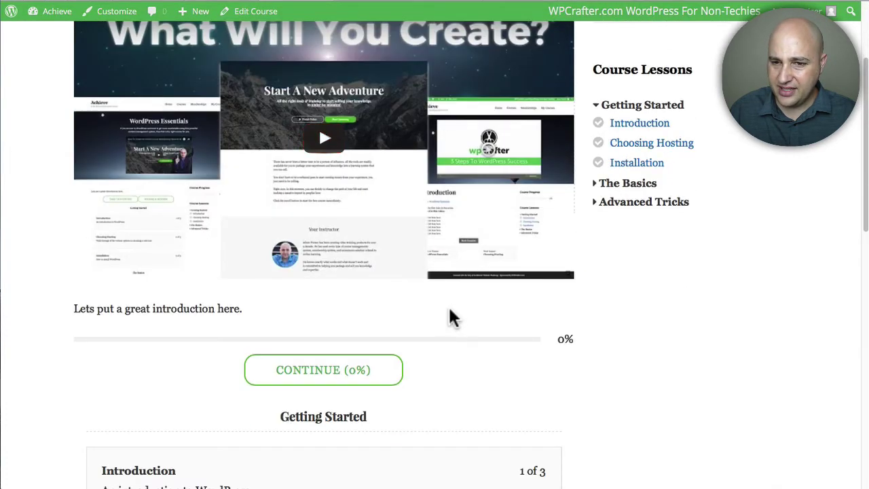
scroll(448, 314, "up", 4)
scroll(415, 146, "down", 5)
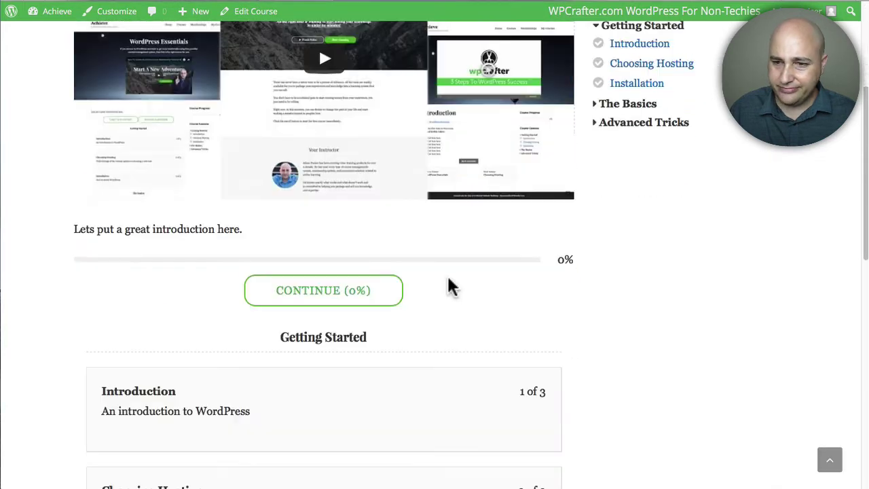
scroll(450, 286, "up", 4)
scroll(452, 287, "up", 1)
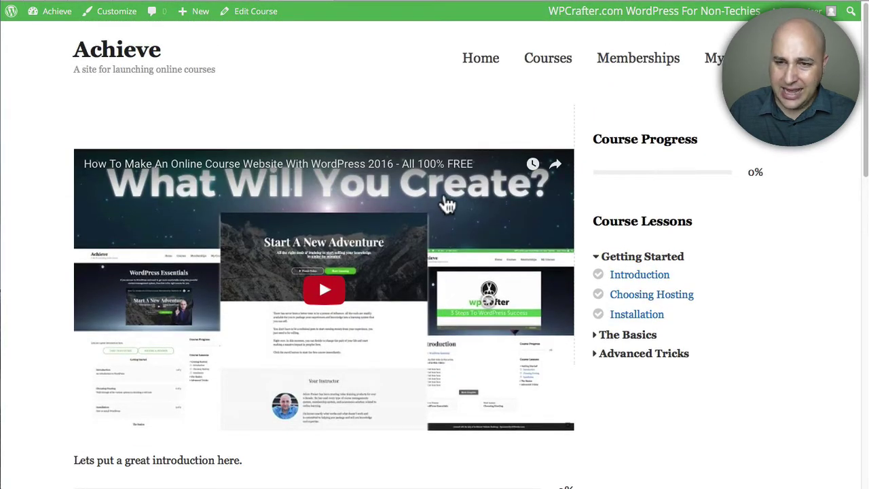
- Delete the YouTube link and the empty lines above the intro paragraph in the enrolled user and non-enrolled visitor description
left_click(239, 10)
scroll(447, 237, "down", 5)
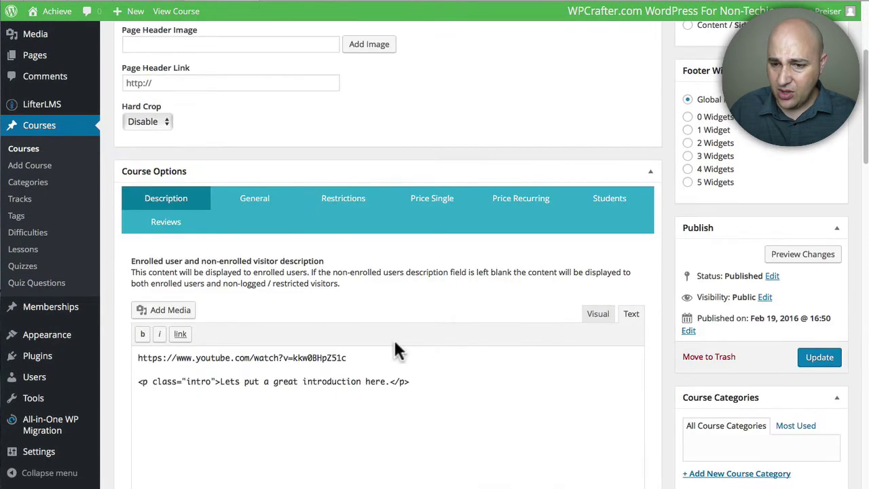
left_click_drag(370, 355, 352, 319)
key("BackSpace")
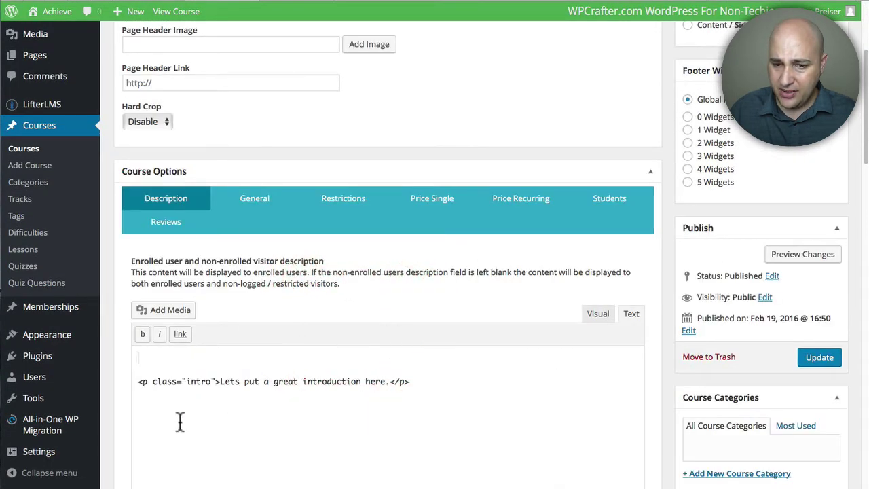
left_click(139, 381)
key("BackSpace")
key("BackSpace")
scroll(275, 387, "up", 5)
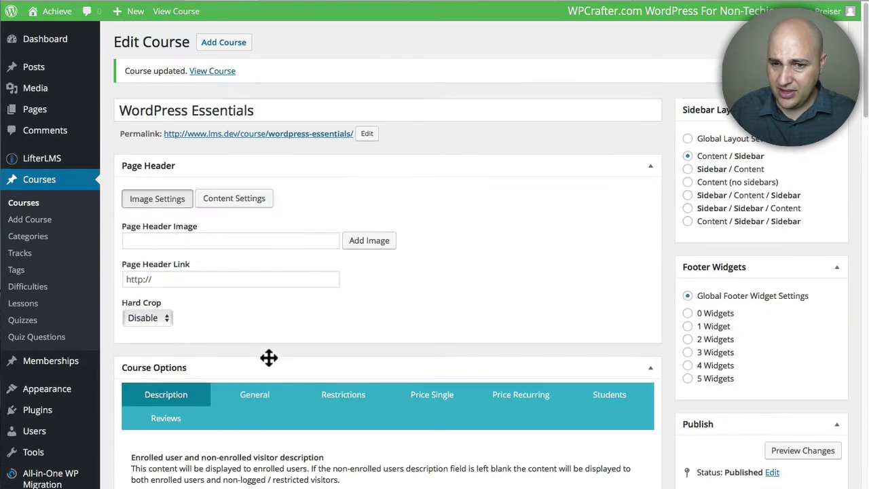
- Insert the hot-air balloon night image from the media library as the page header image
left_click(369, 243)
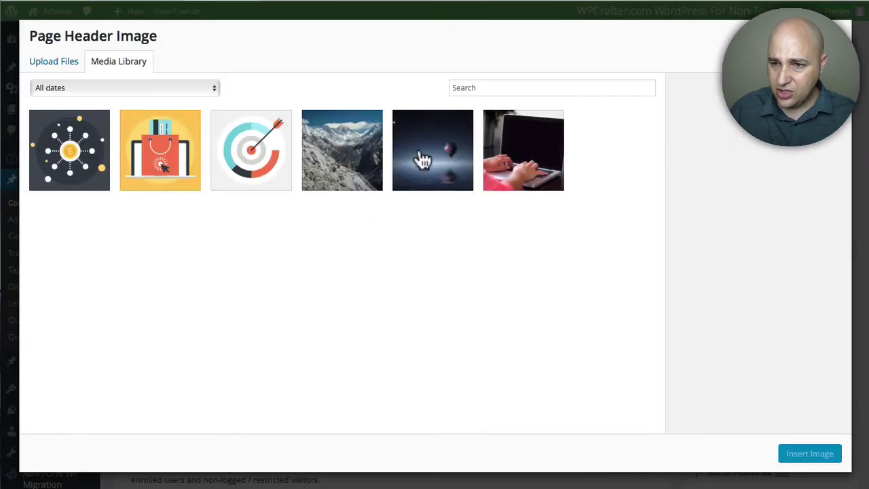
left_click(429, 175)
left_click(797, 459)
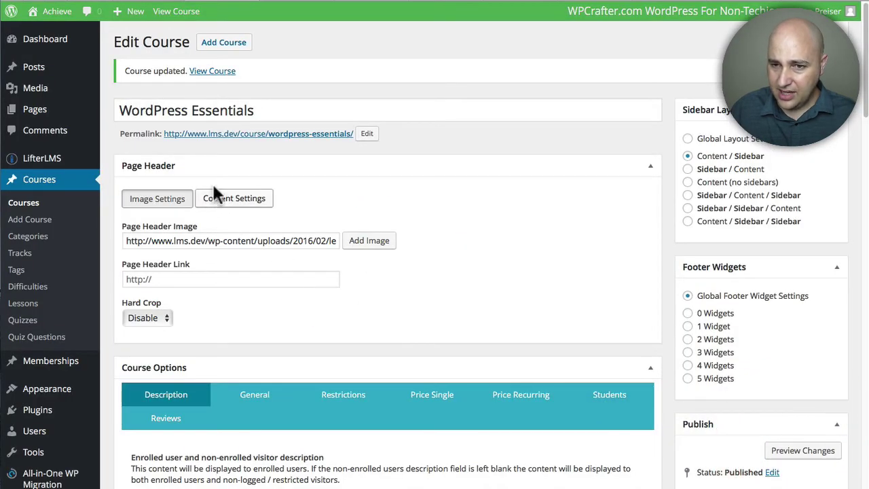
- Restore the page header content with the WordPress Essentials h1 heading, the two-line course description and the 560 by 315 YouTube iframe
left_click(235, 200)
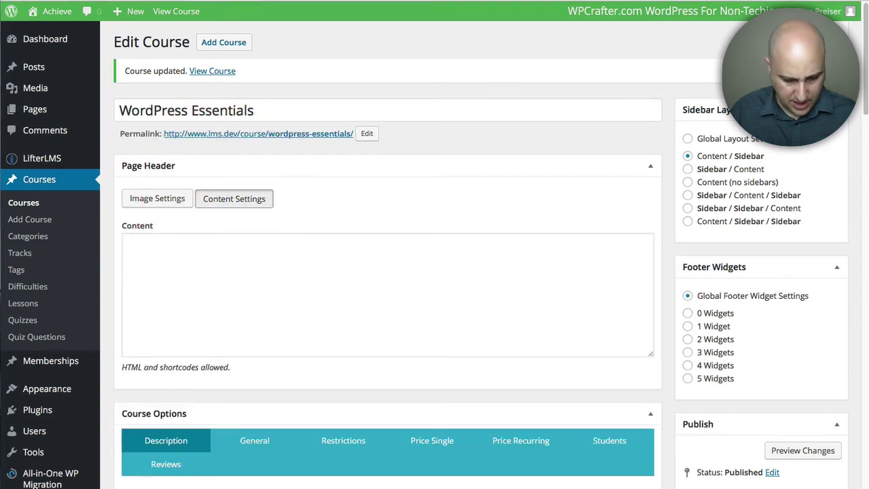
left_click(248, 248)
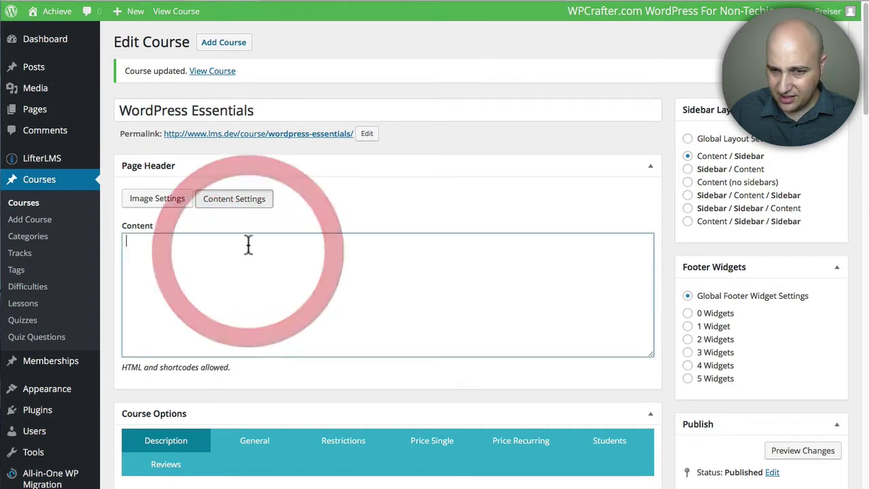
type("<h1>WordPress Essentials</h1> If you are new to WordPress and want to get more comfortable using this powerful<br> content management system, then this is the right course for you.<br><br>  <iframe width=\"560\" height=\"315\" src=\"https://www.youtube.com/embed/kkw0BHpZ51c\" frameborder=\"0\" allowfullscreen></iframe>")
scroll(248, 244, "down", 3)
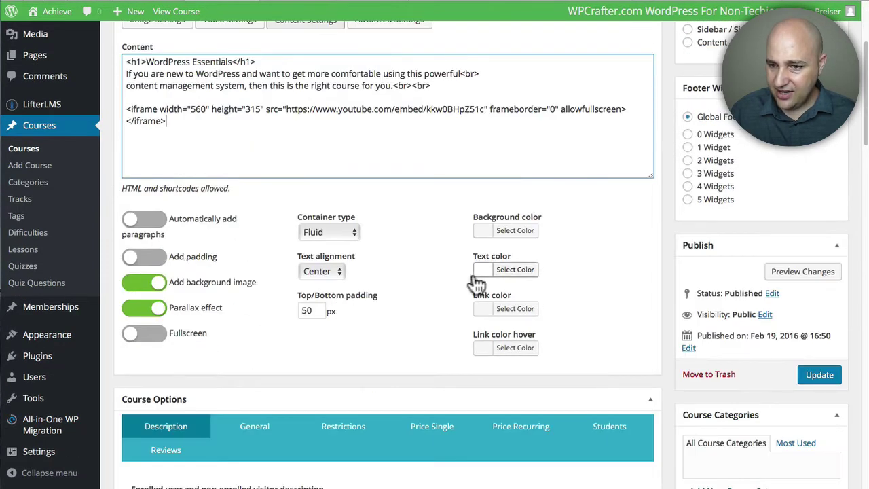
scroll(419, 279, "up", 3)
scroll(666, 347, "down", 2)
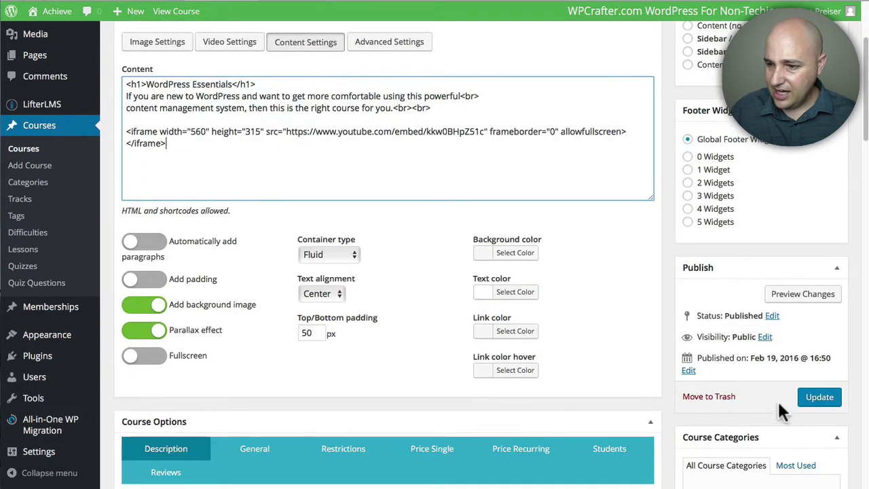
- Stop disabling the Post Image / Page Header element and update the course
scroll(630, 301, "down", 3)
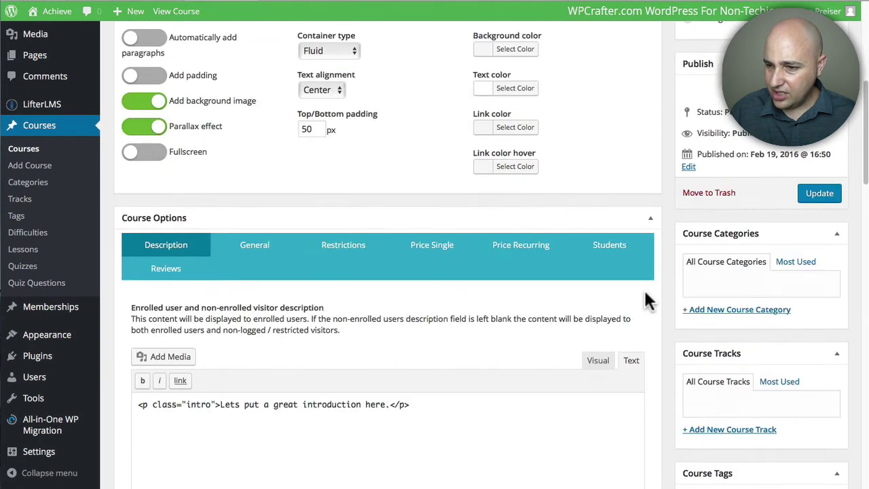
scroll(645, 298, "down", 6)
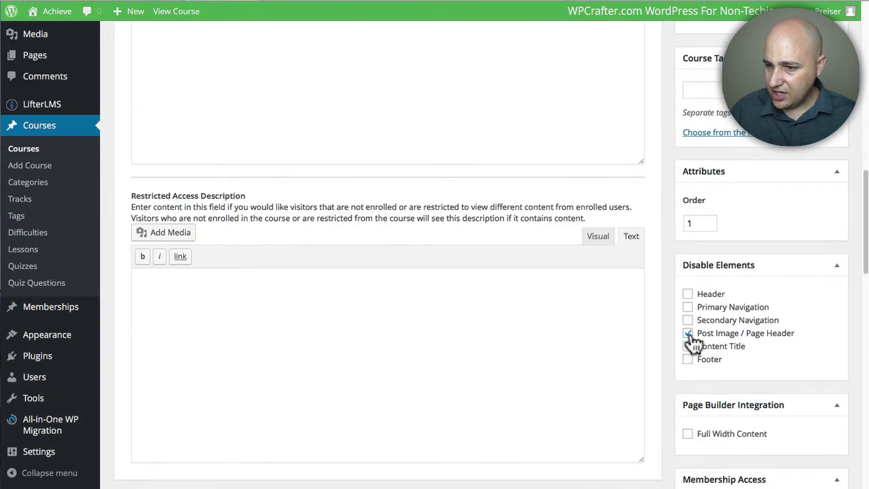
scroll(672, 320, "up", 9)
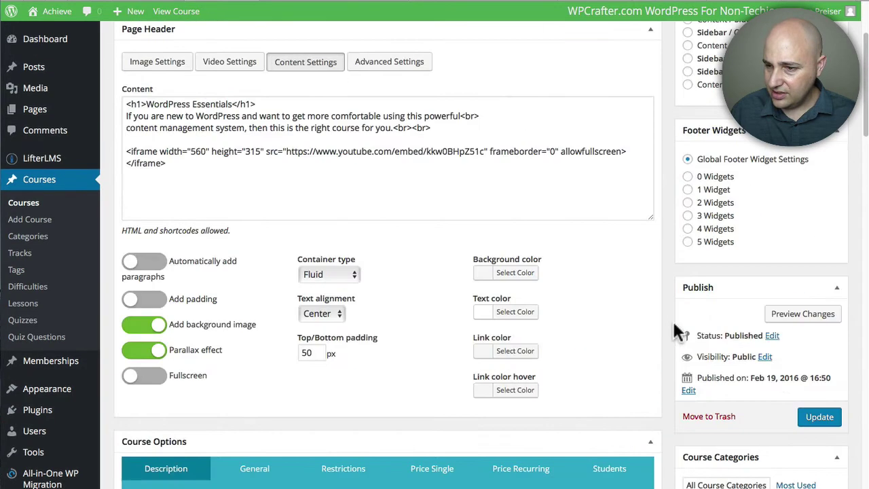
left_click(822, 414)
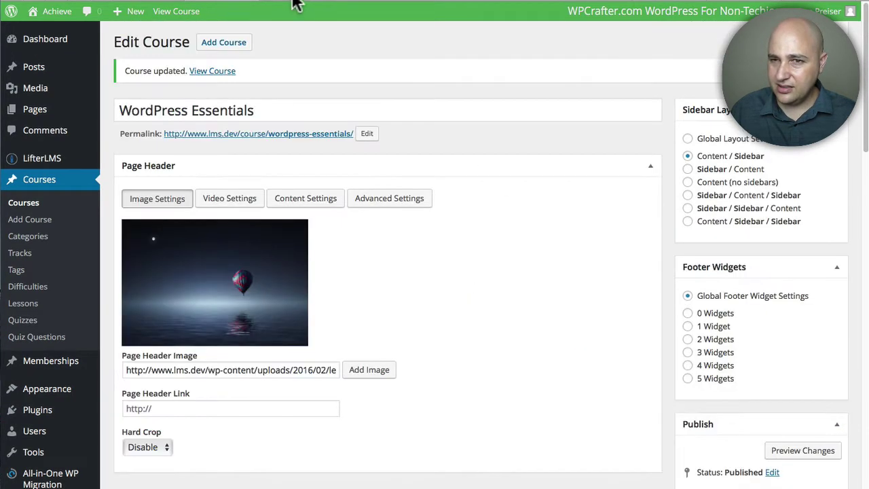
- View the published WordPress Essentials course page and check its restored header image, heading, description and embedded video
left_click(292, 5)
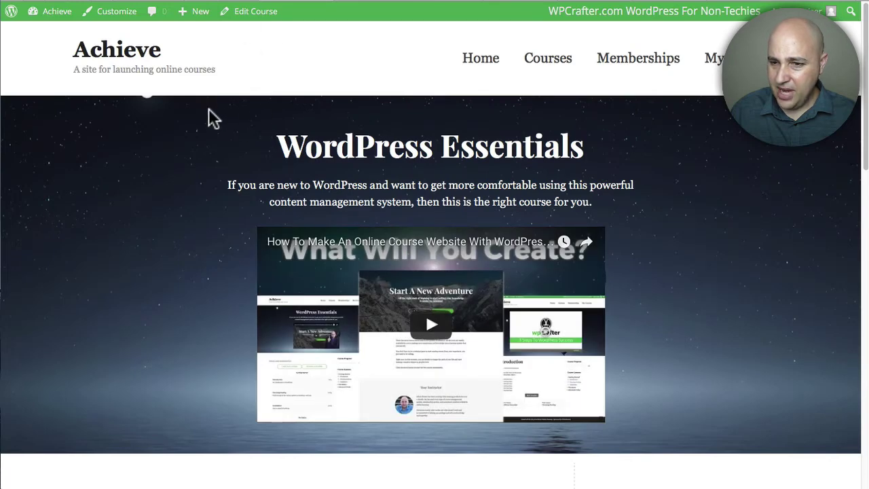
scroll(210, 121, "down", 5)
scroll(214, 124, "up", 2)
scroll(216, 125, "up", 1)
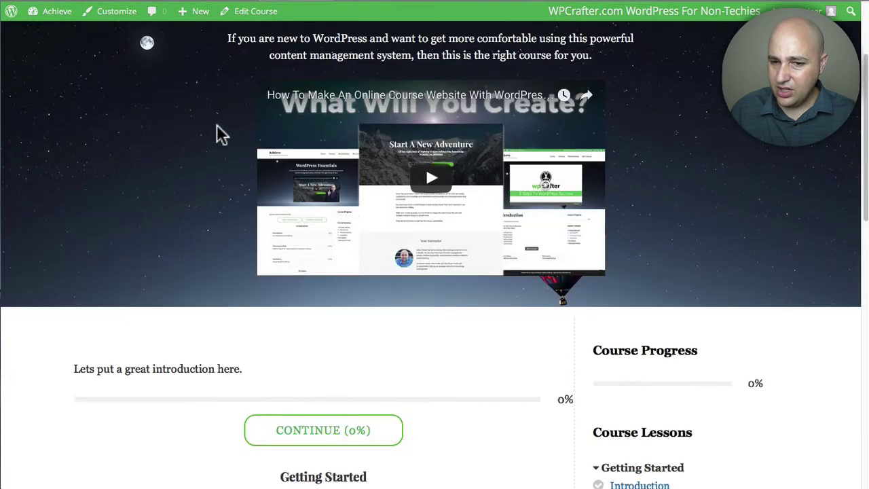
scroll(218, 131, "up", 2)
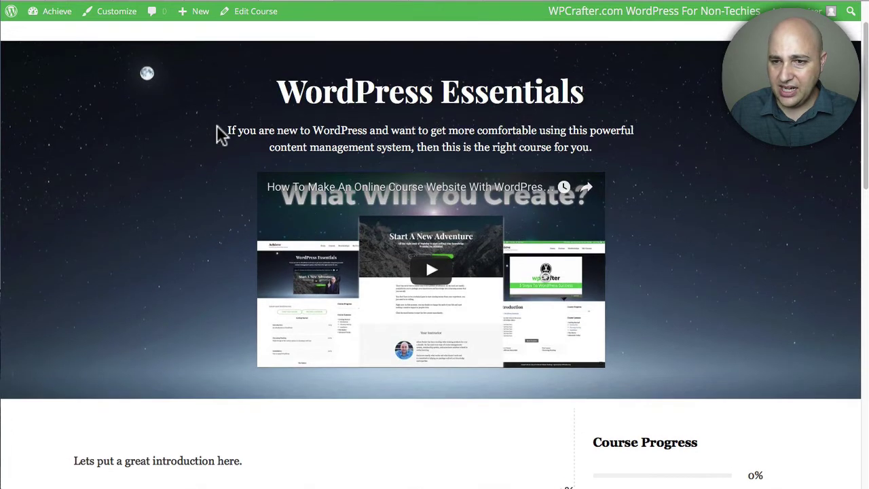
- Compare the page header content and display settings in the course editor with the header on the published course page
left_click(231, 10)
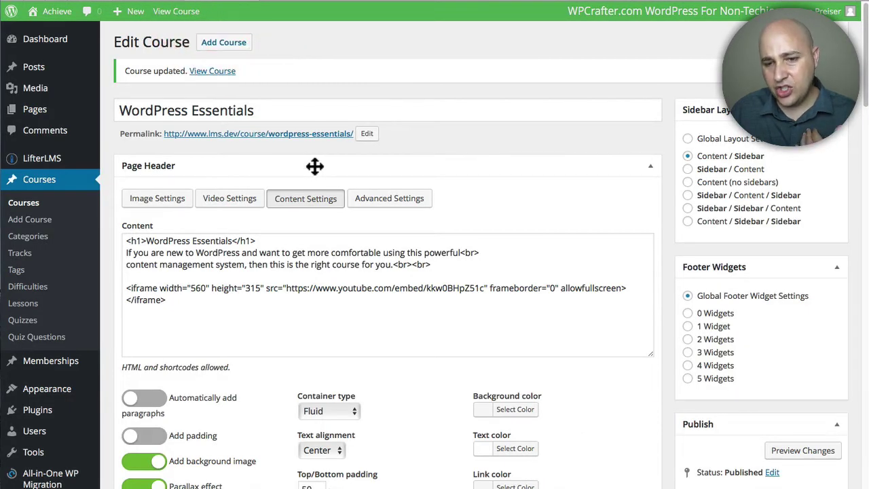
scroll(365, 288, "down", 3)
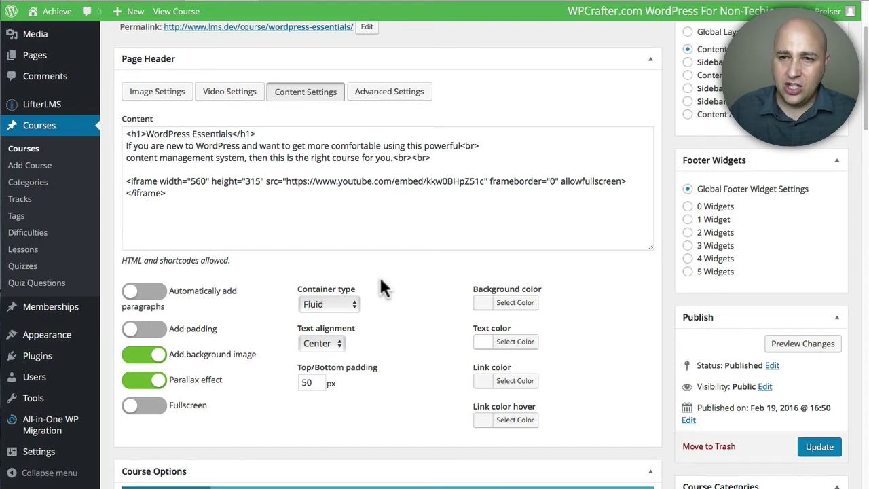
left_click(283, 2)
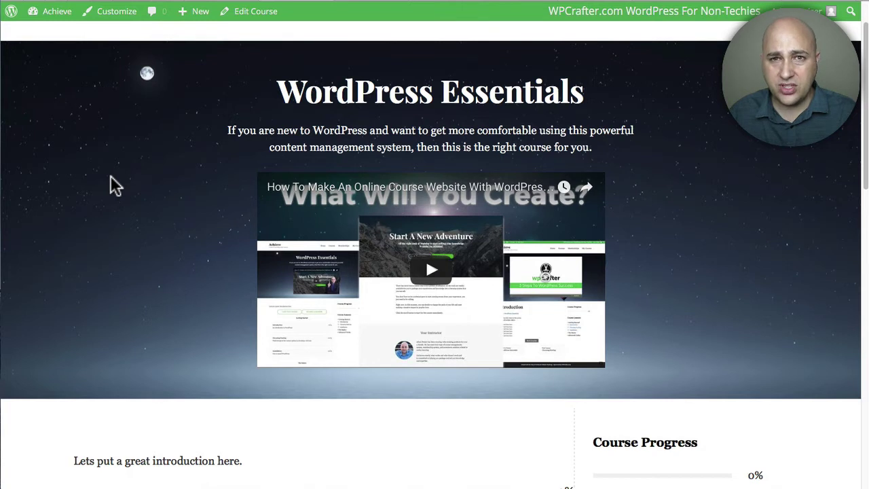
scroll(201, 209, "up", 1)
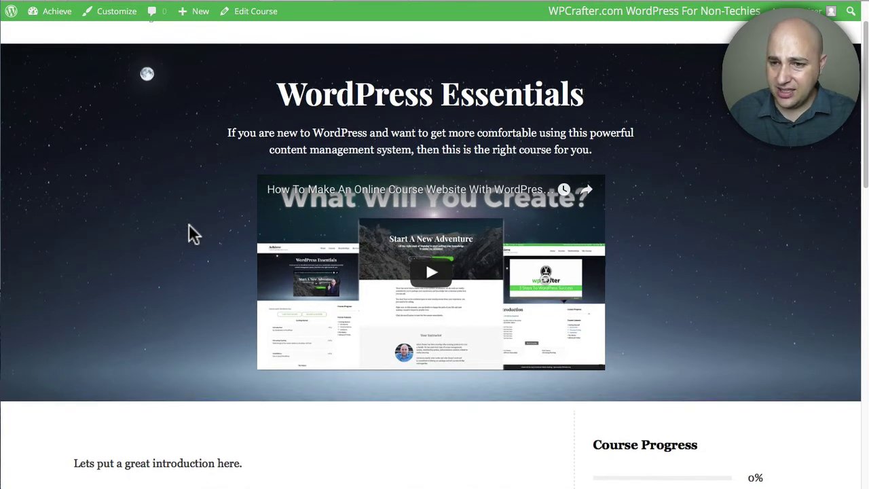
scroll(189, 231, "up", 2)
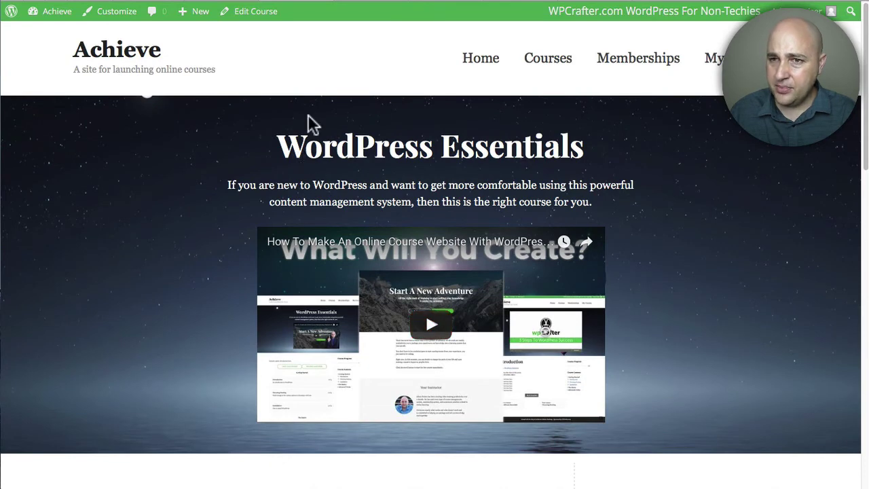
- Open the Introduction lesson from the Getting Started section of the course outline for editing and show its Page Header content settings
left_click(231, 9)
scroll(345, 78, "up", 3)
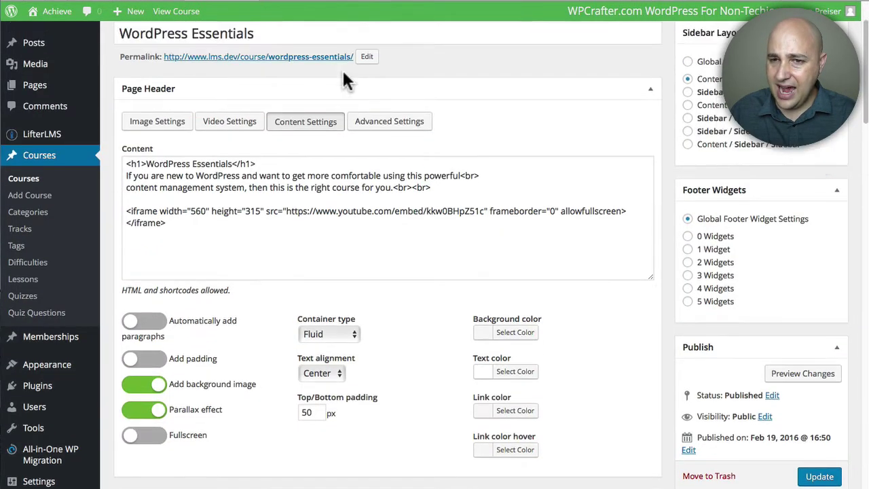
scroll(466, 101, "down", 10)
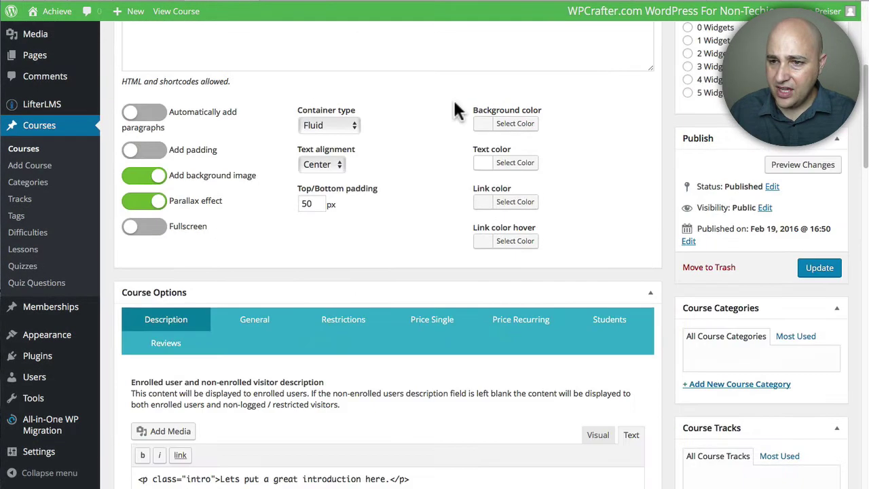
scroll(441, 115, "down", 20)
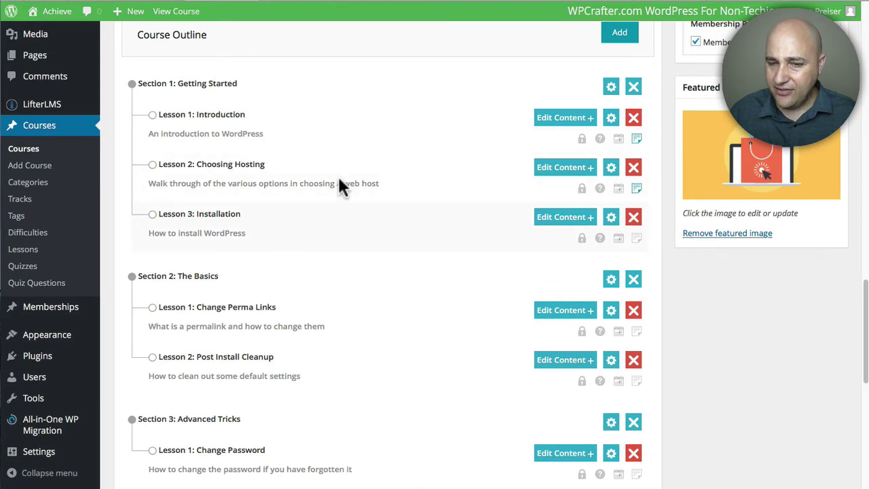
left_click(560, 117)
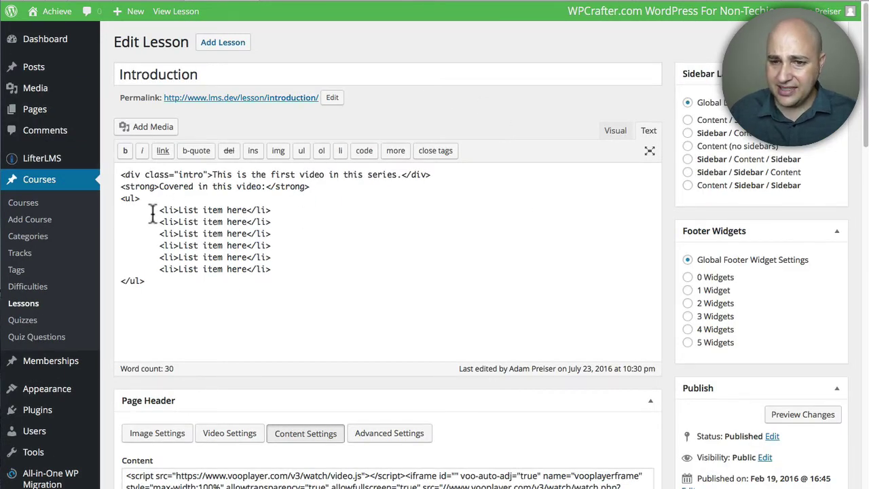
scroll(481, 177, "down", 10)
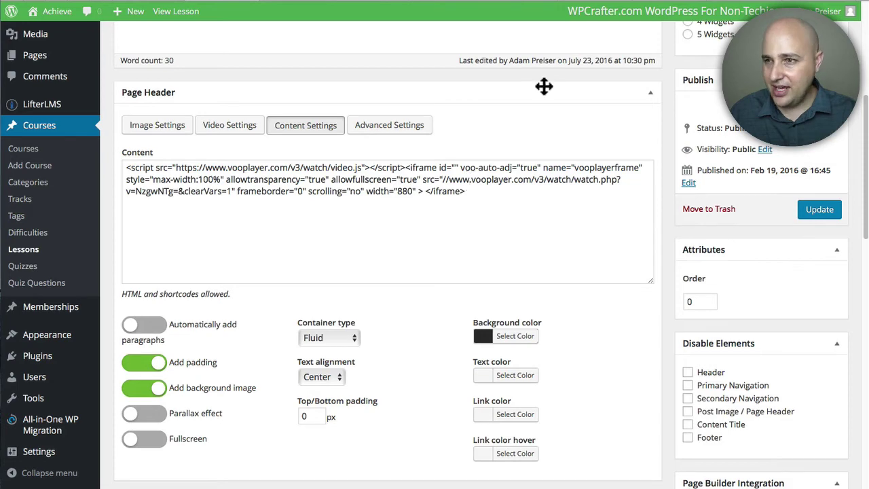
- Review the published Introduction lesson page, including the header video, lesson text and course sidebar
key("ctrl+Tab")
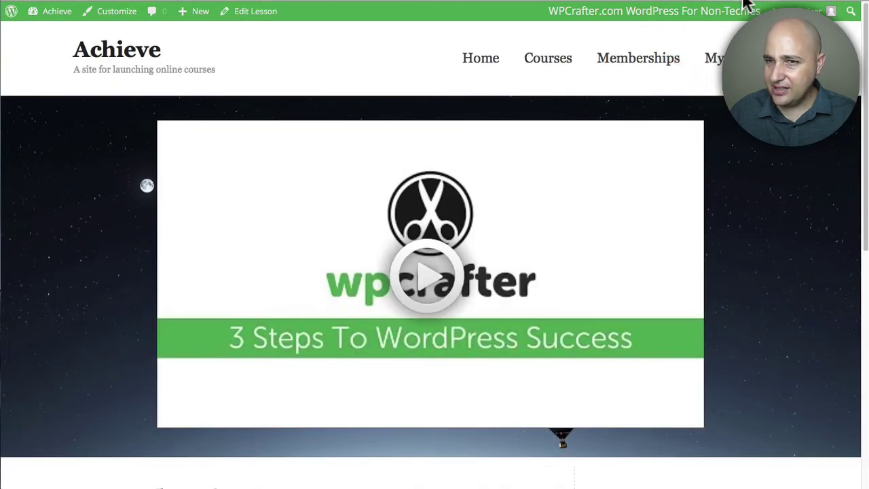
scroll(194, 107, "down", 2)
scroll(134, 126, "up", 1)
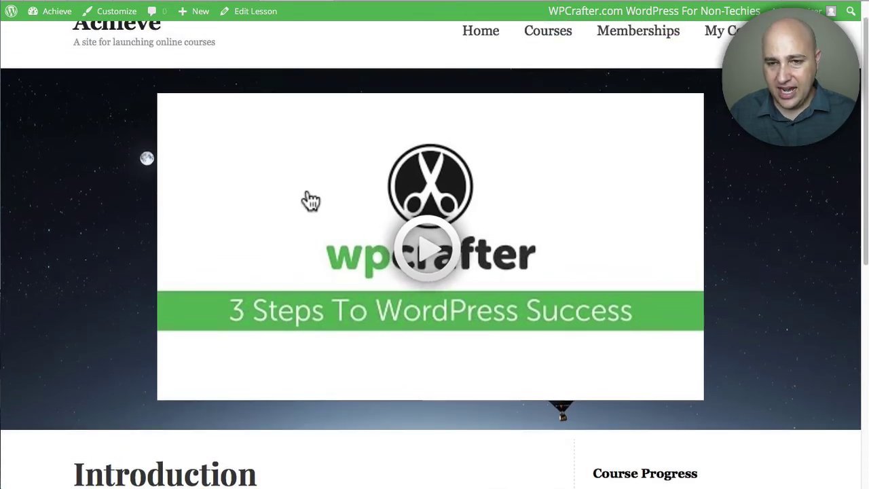
scroll(309, 199, "down", 3)
scroll(310, 199, "down", 1)
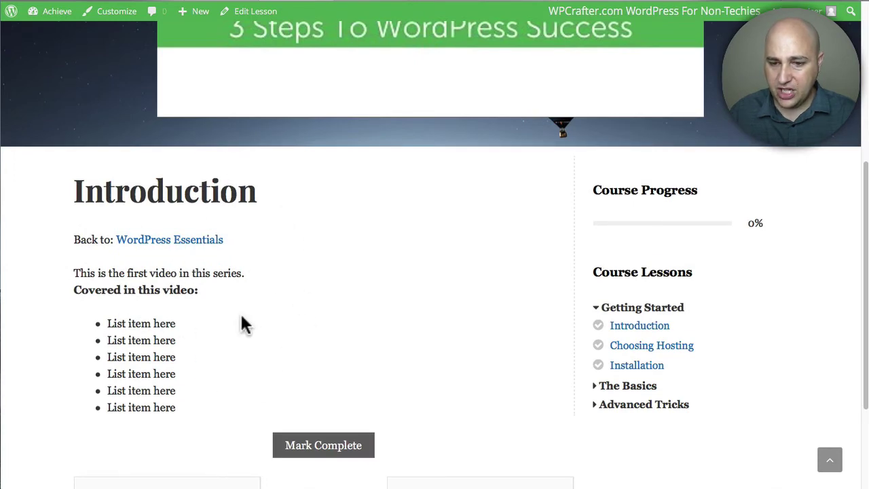
scroll(274, 285, "up", 5)
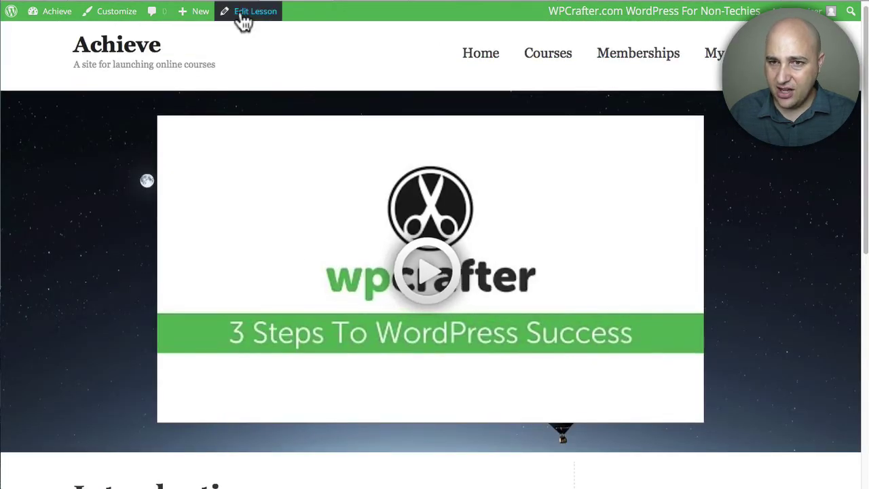
- Examine the vooPlayer embed code in the Introduction lesson's page header content alongside the published lesson, and select the whole code
left_click(229, 6)
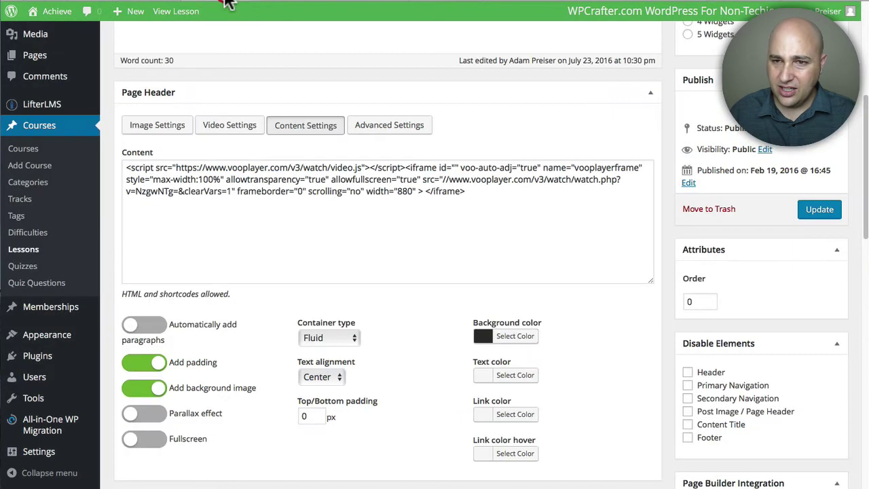
left_click_drag(478, 188, 458, 150)
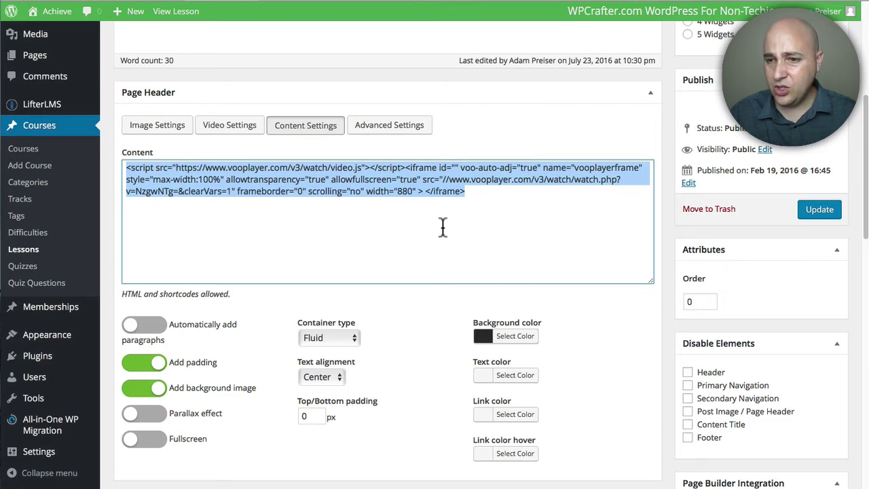
left_click(413, 223)
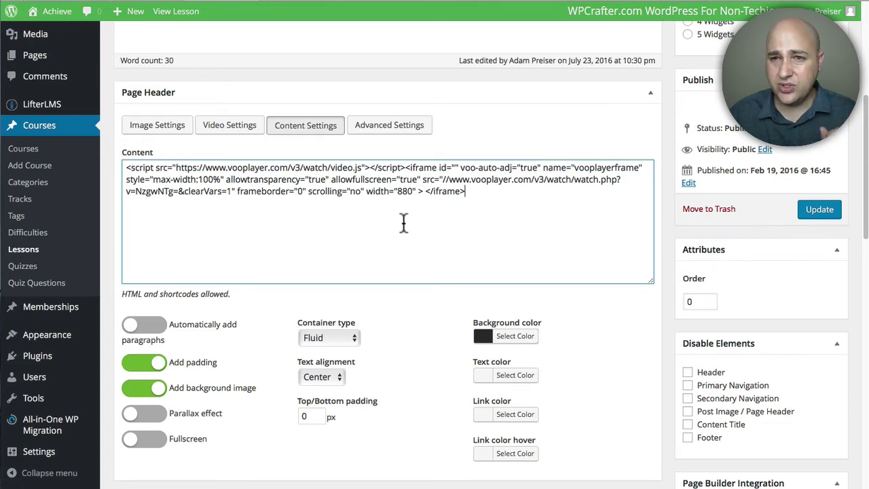
left_click(301, 3)
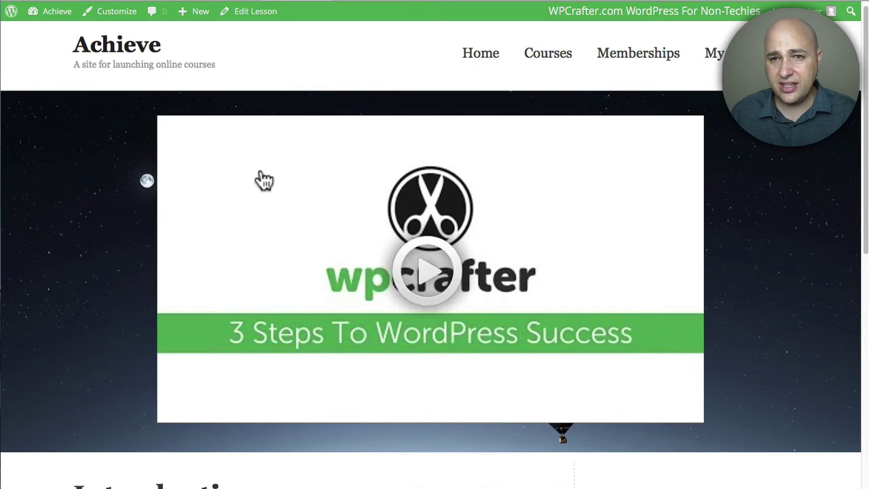
left_click(224, 6)
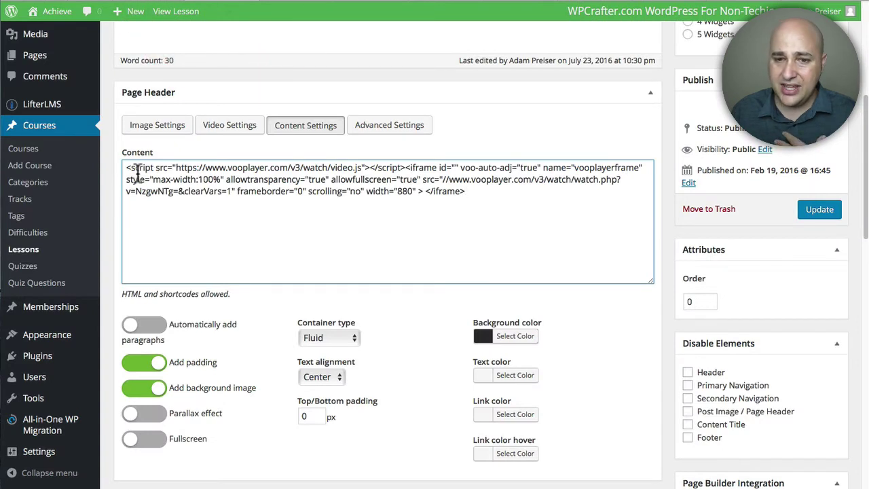
left_click_drag(126, 167, 483, 196)
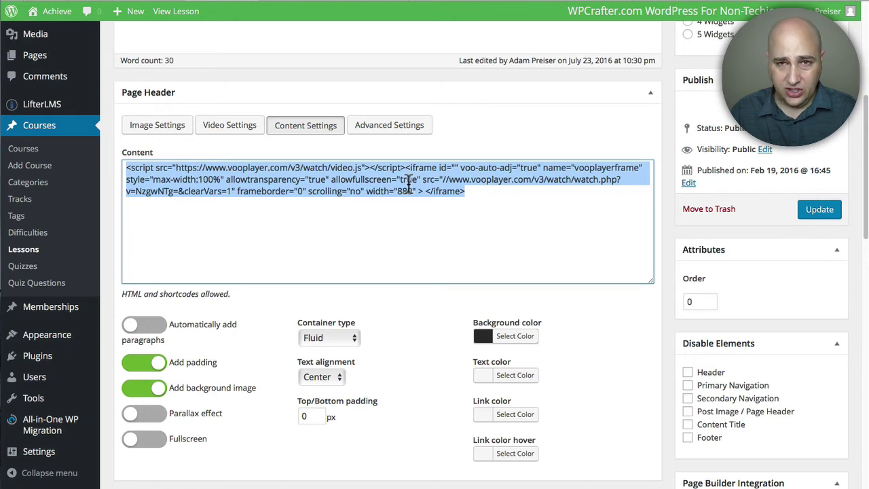
- Switch to the WPCrafter website and open the WordPress Security Essentials course from its course list
left_click(154, 4)
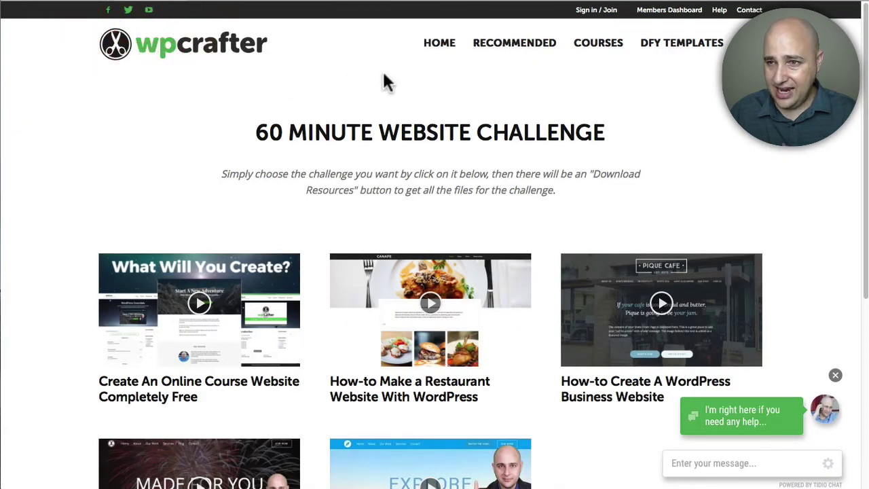
left_click(595, 56)
scroll(443, 149, "up", 4)
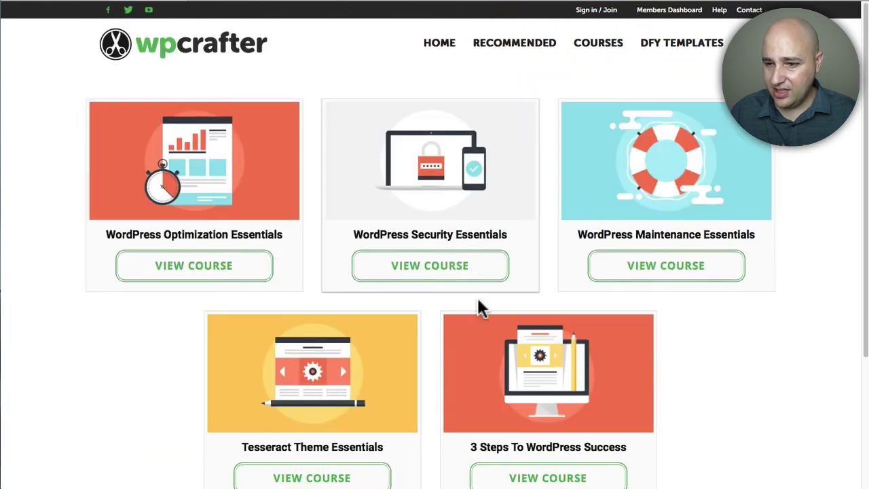
scroll(479, 304, "down", 1)
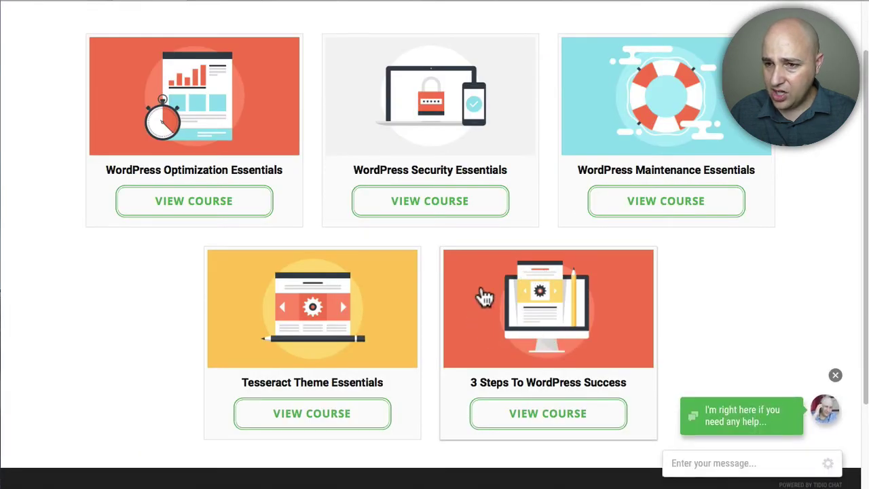
left_click(435, 104)
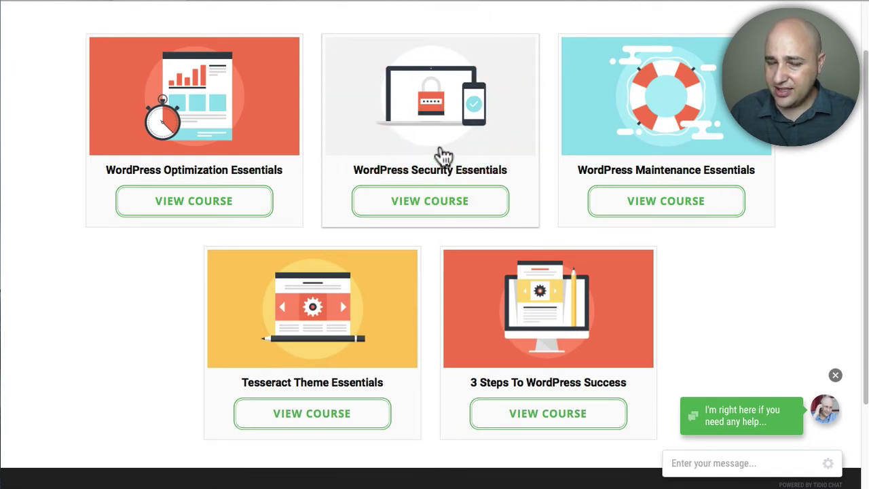
- Open the free Overview Of Security Threats lesson, pause its video and inspect how the player sits in the page header
scroll(380, 156, "down", 3)
scroll(350, 156, "down", 7)
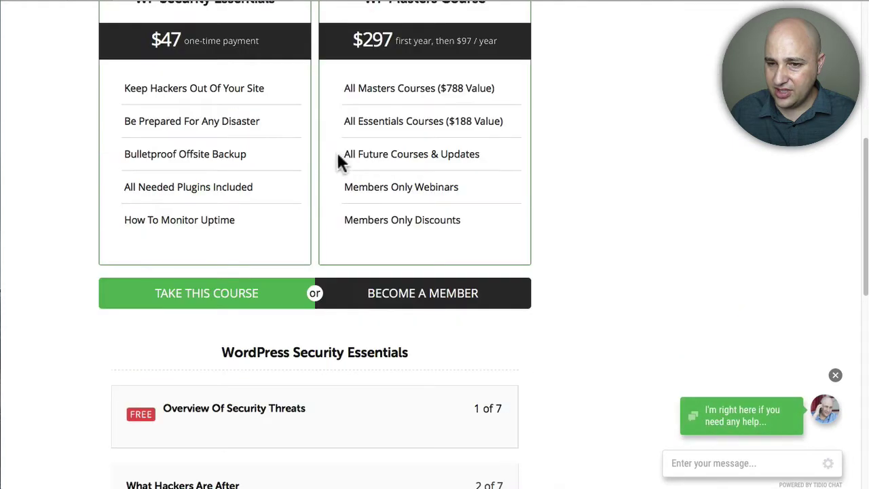
left_click(243, 139)
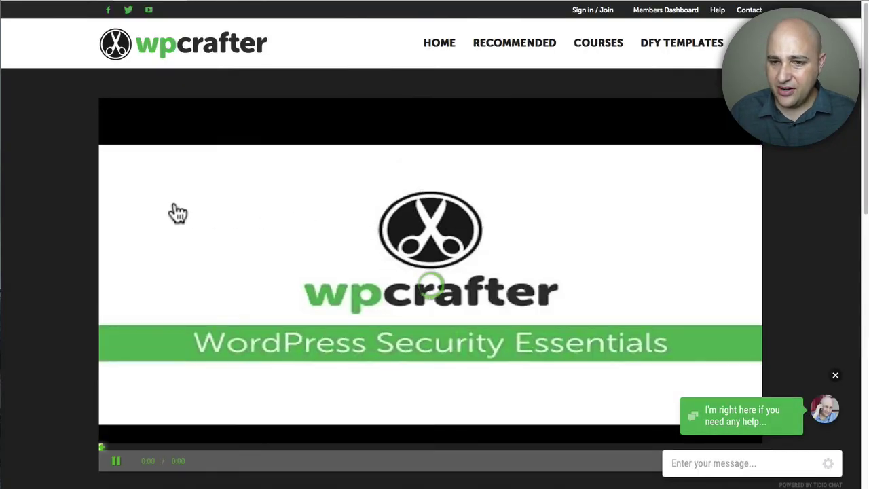
scroll(111, 206, "down", 1)
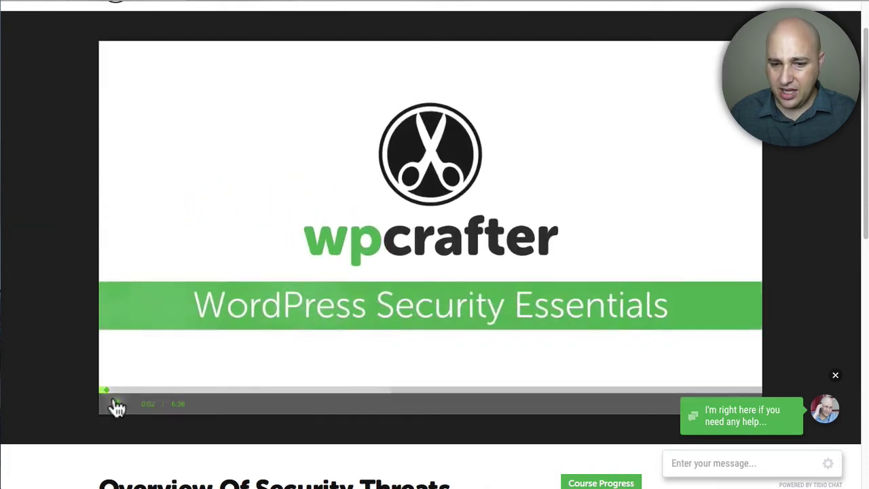
left_click(113, 403)
scroll(342, 253, "down", 1)
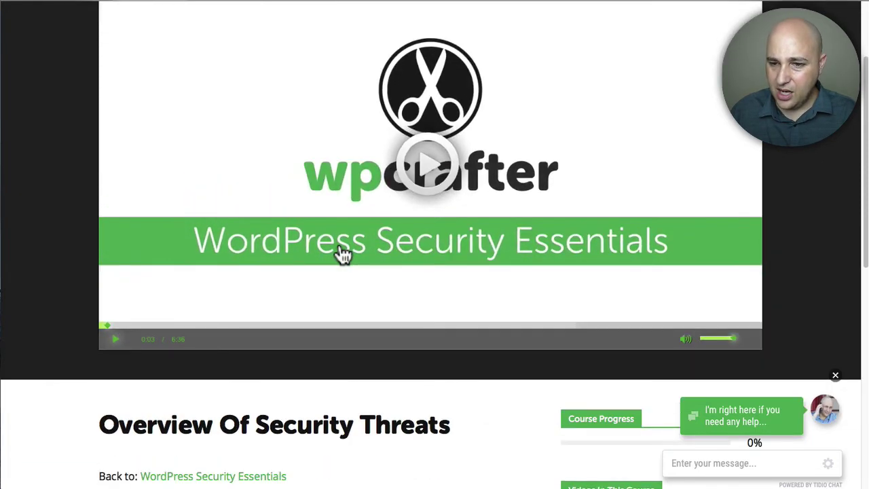
scroll(341, 253, "up", 2)
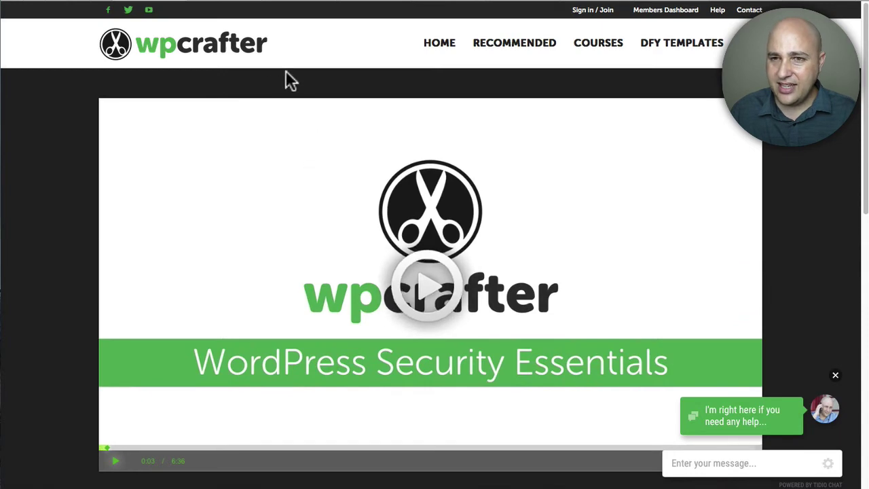
- Return to the published Introduction lesson on the Achieve site and look over its header video again
left_click(298, 1)
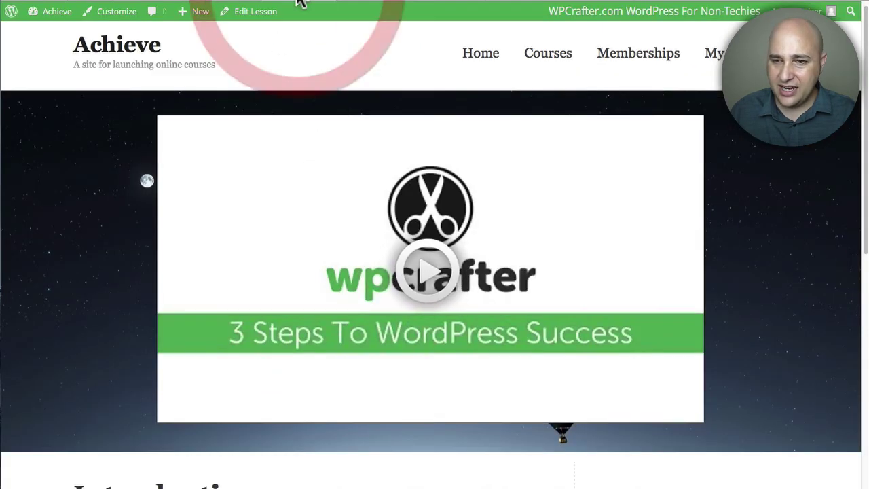
scroll(312, 159, "down", 1)
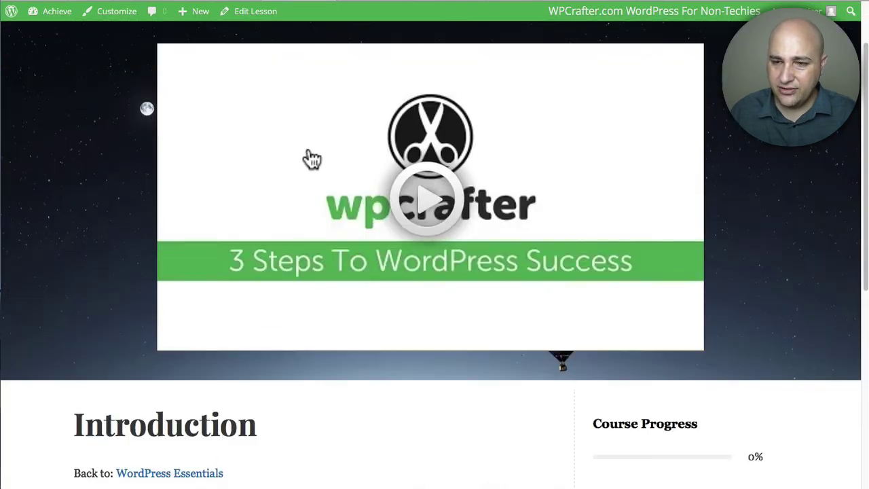
scroll(312, 158, "up", 2)
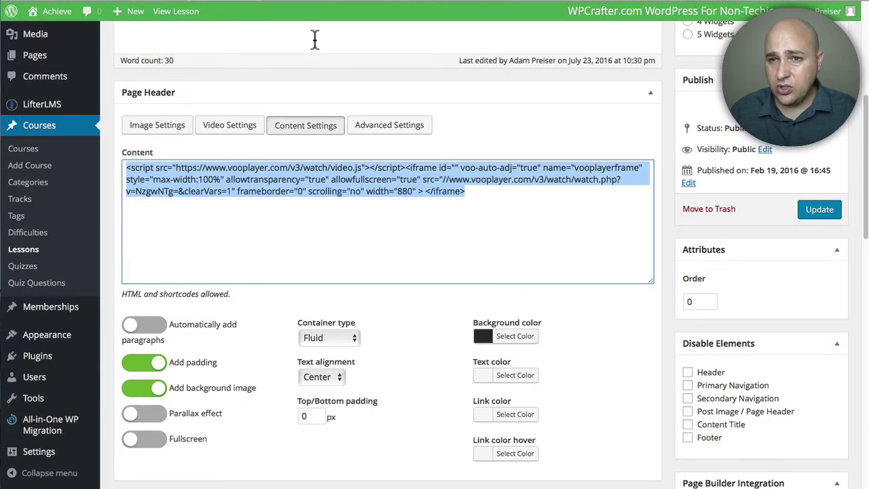
- Switch from the lesson editor to the published Introduction lesson and review its header video, lesson content and course navigation
left_click(301, 2)
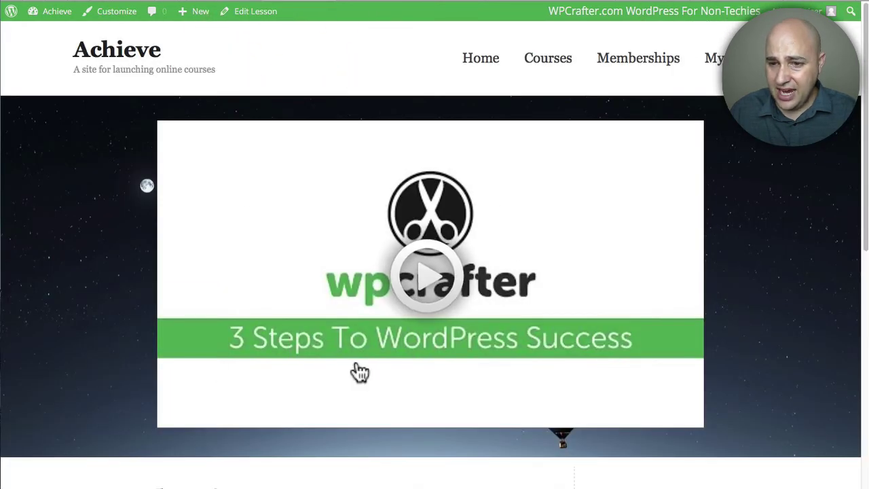
scroll(358, 369, "down", 2)
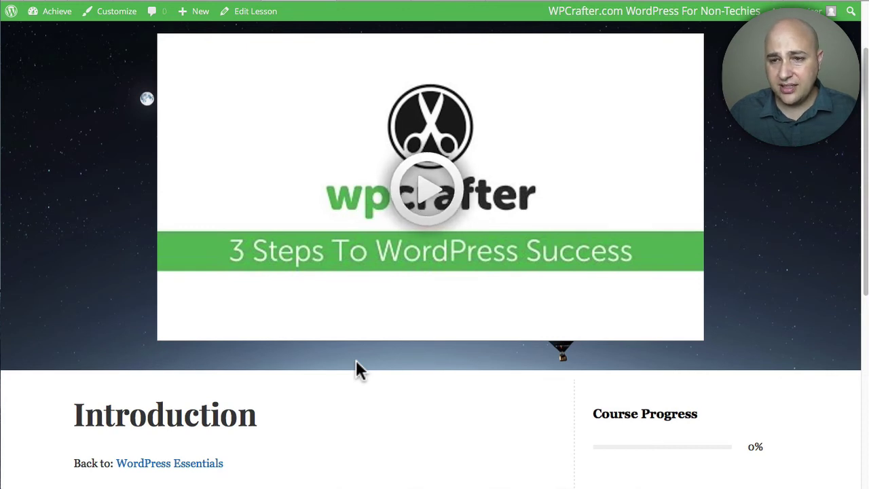
scroll(368, 382, "up", 1)
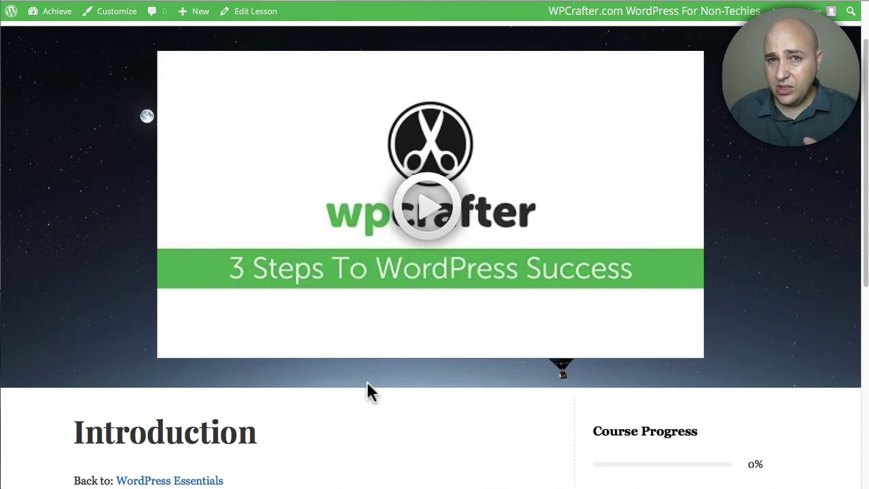
scroll(419, 353, "up", 3)
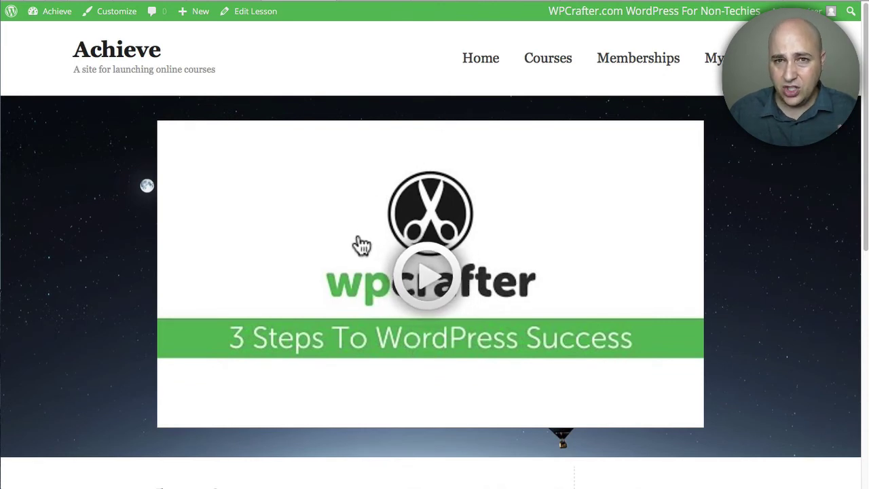
scroll(357, 246, "down", 5)
scroll(278, 216, "down", 5)
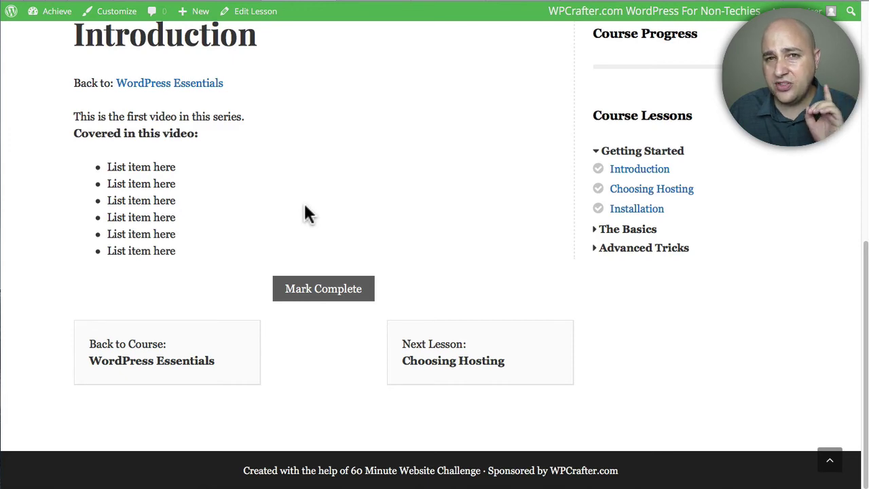
scroll(306, 212, "up", 2)
scroll(304, 207, "up", 5)
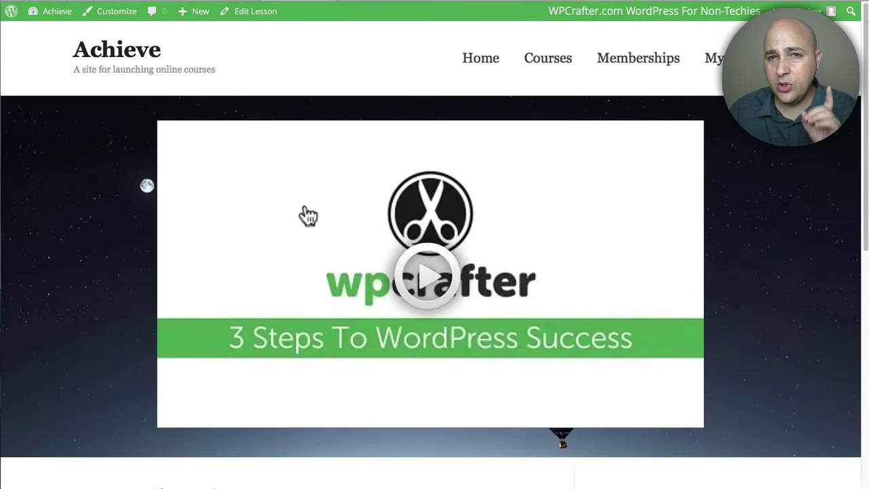